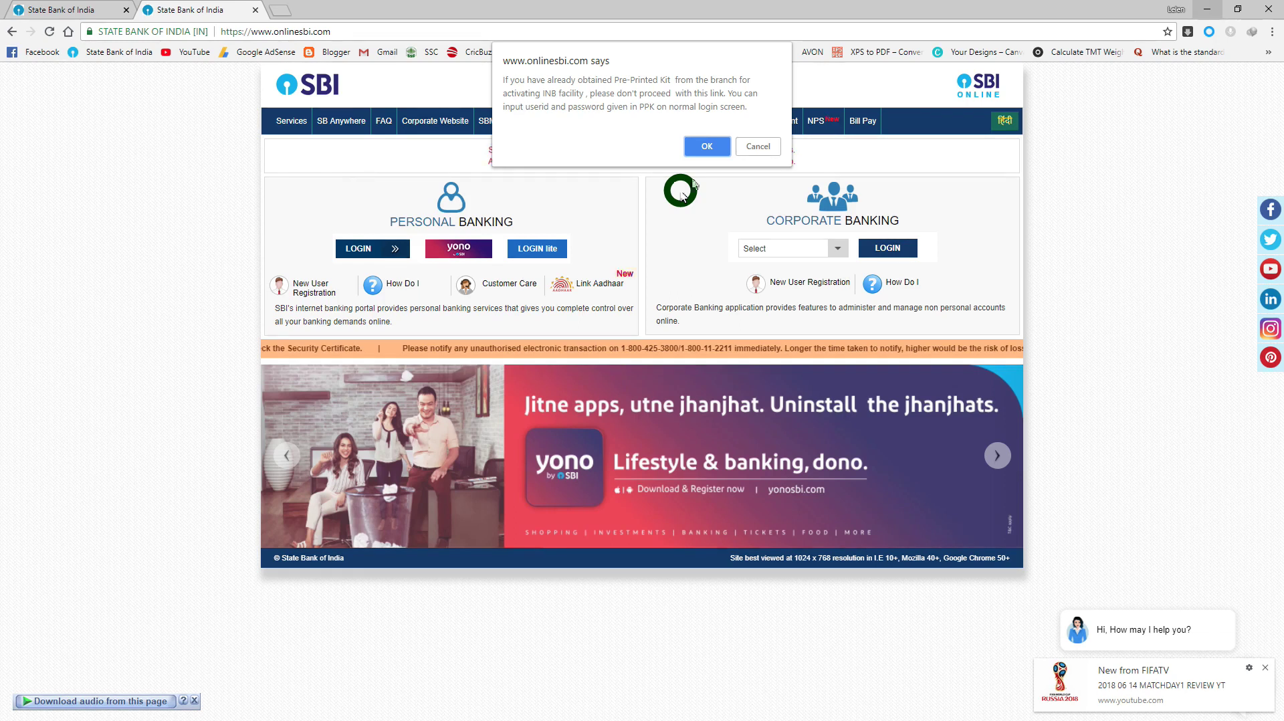
Step: Accept the pre-printed kit notice to open the new user registration form, and visit its account number, CIF number and branch code fields
left_click(708, 146)
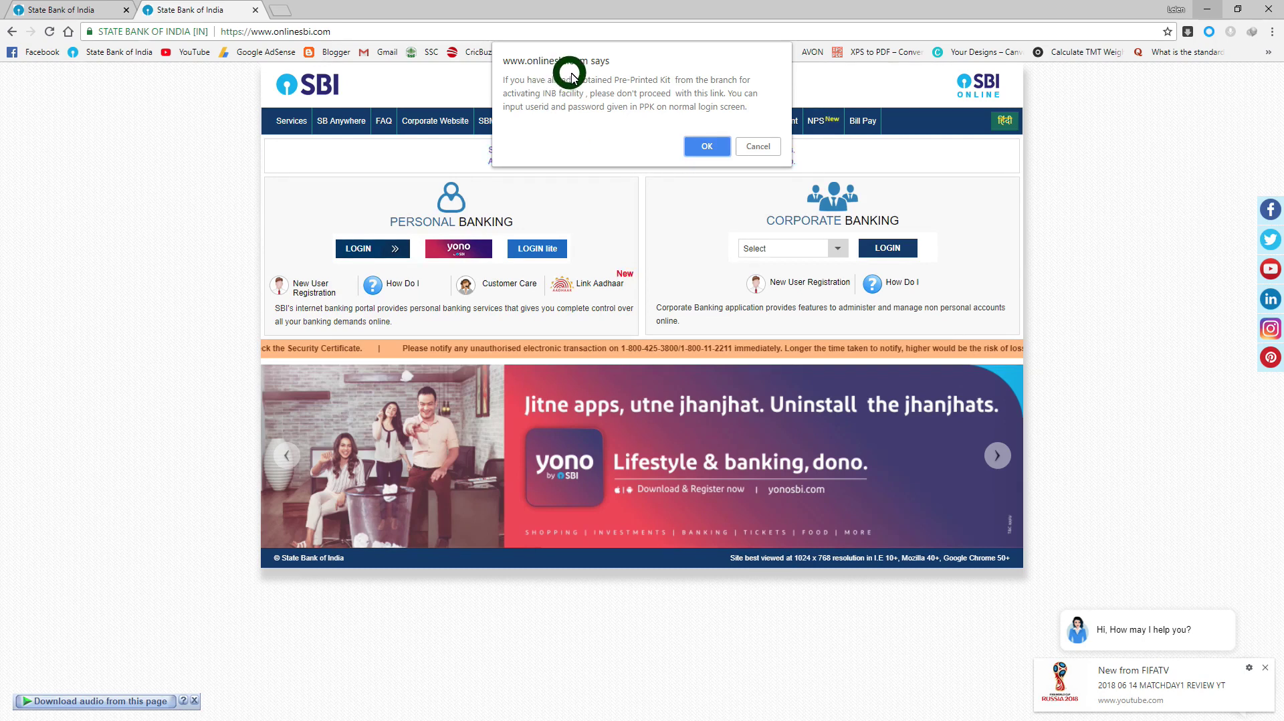
left_click(707, 150)
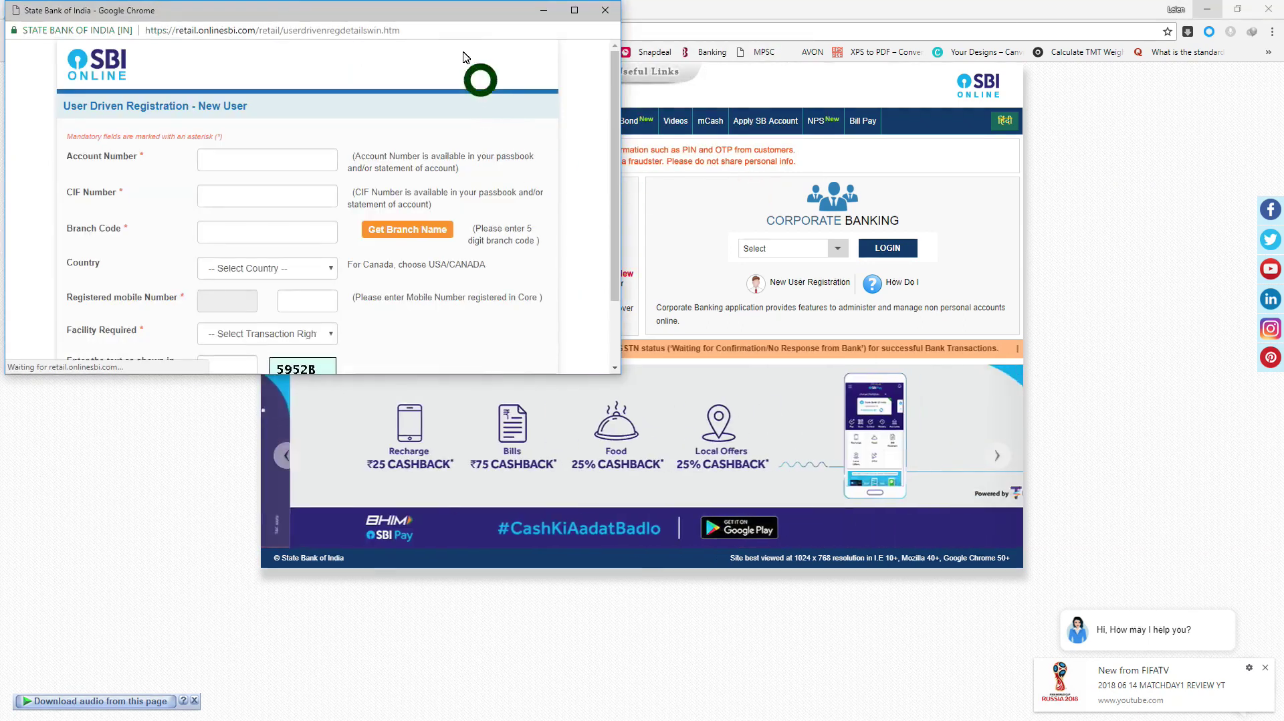
left_click(502, 216)
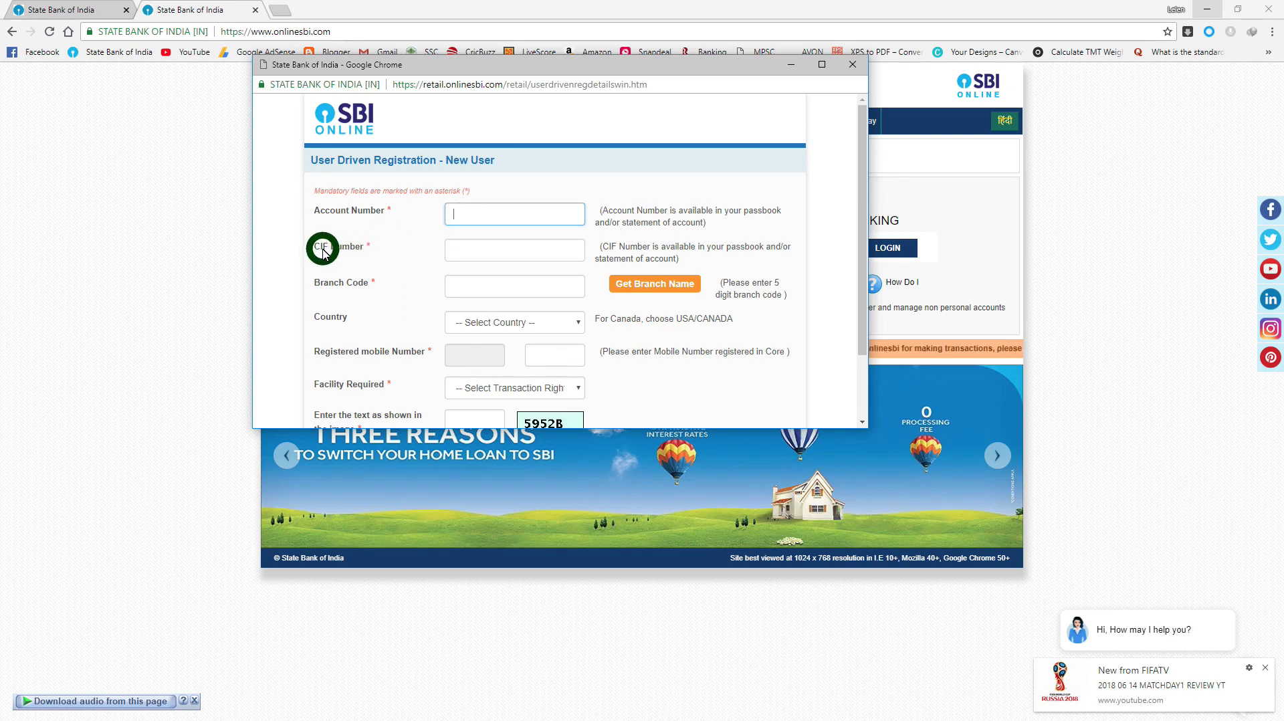
left_click(467, 257)
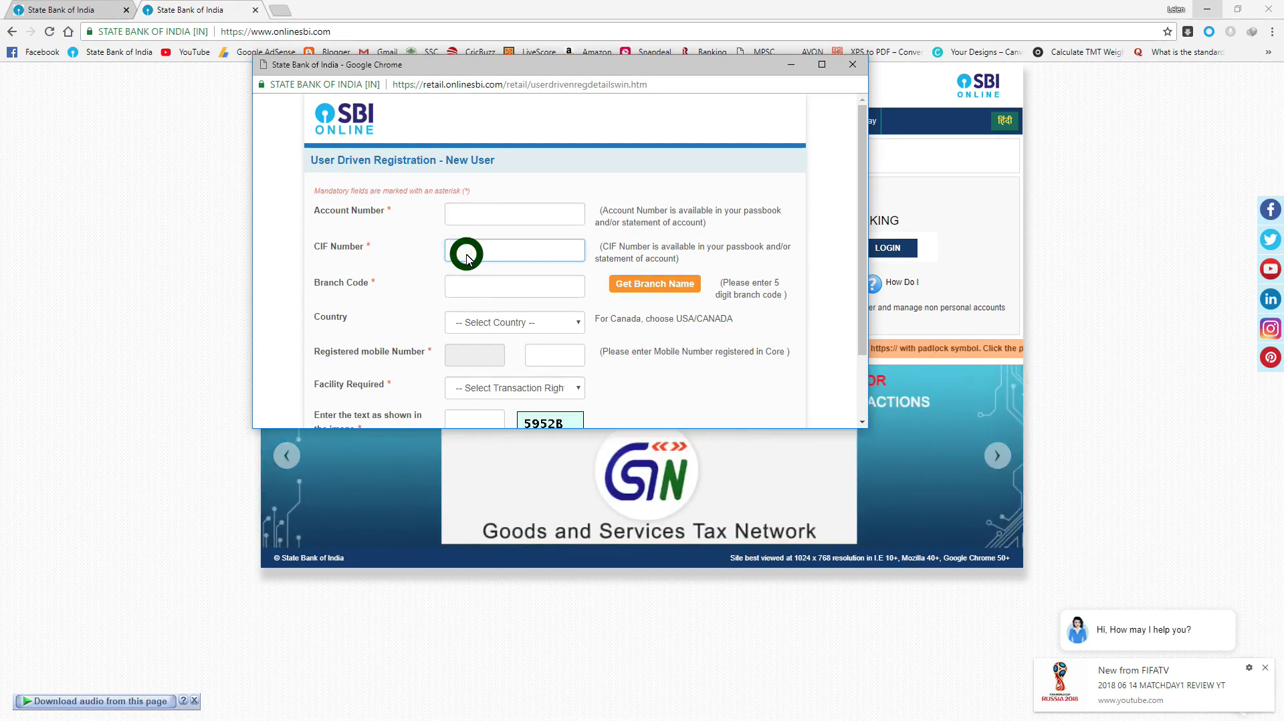
left_click(449, 287)
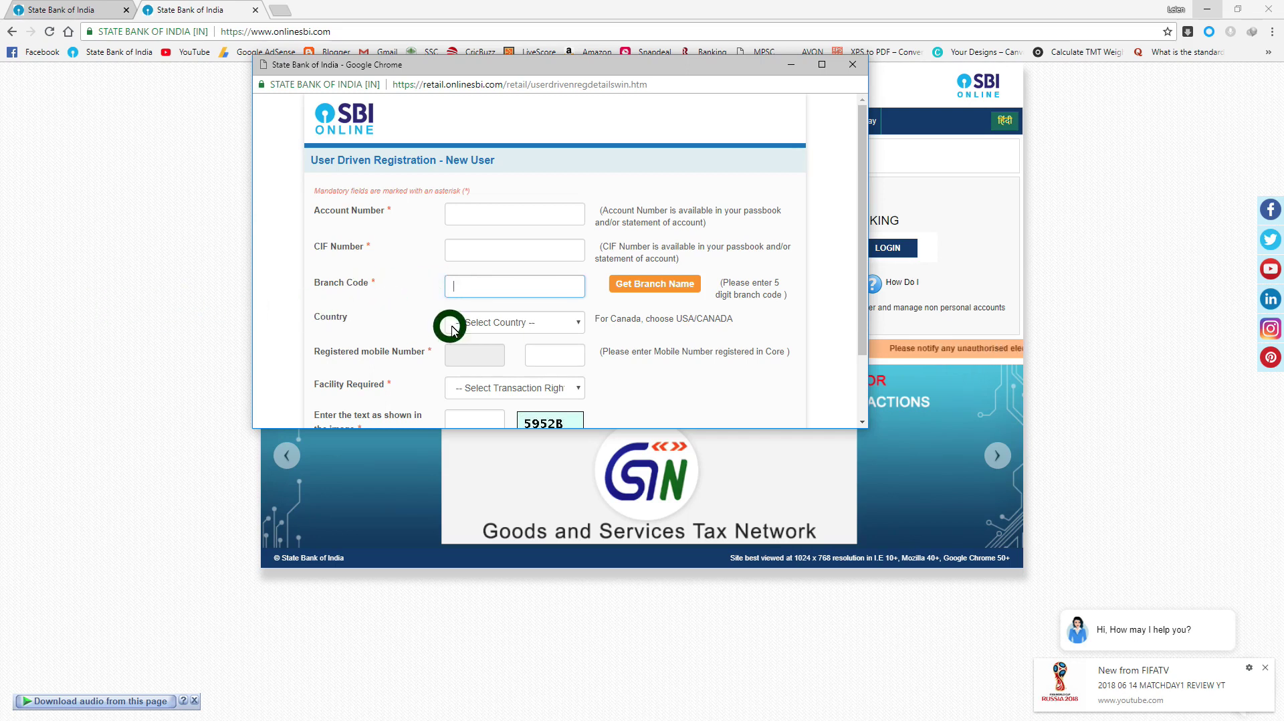
Step: Set the country to India and visit the registered mobile number field, leaving it empty
left_click(477, 324)
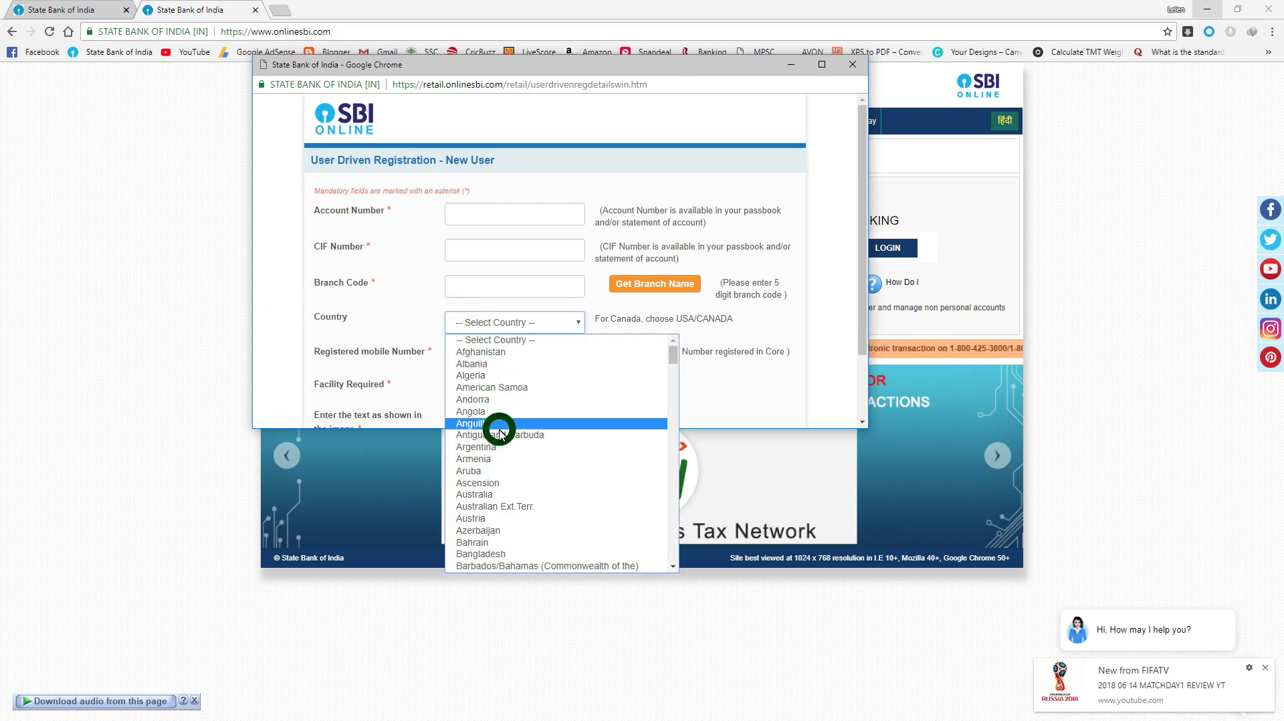
key("i")
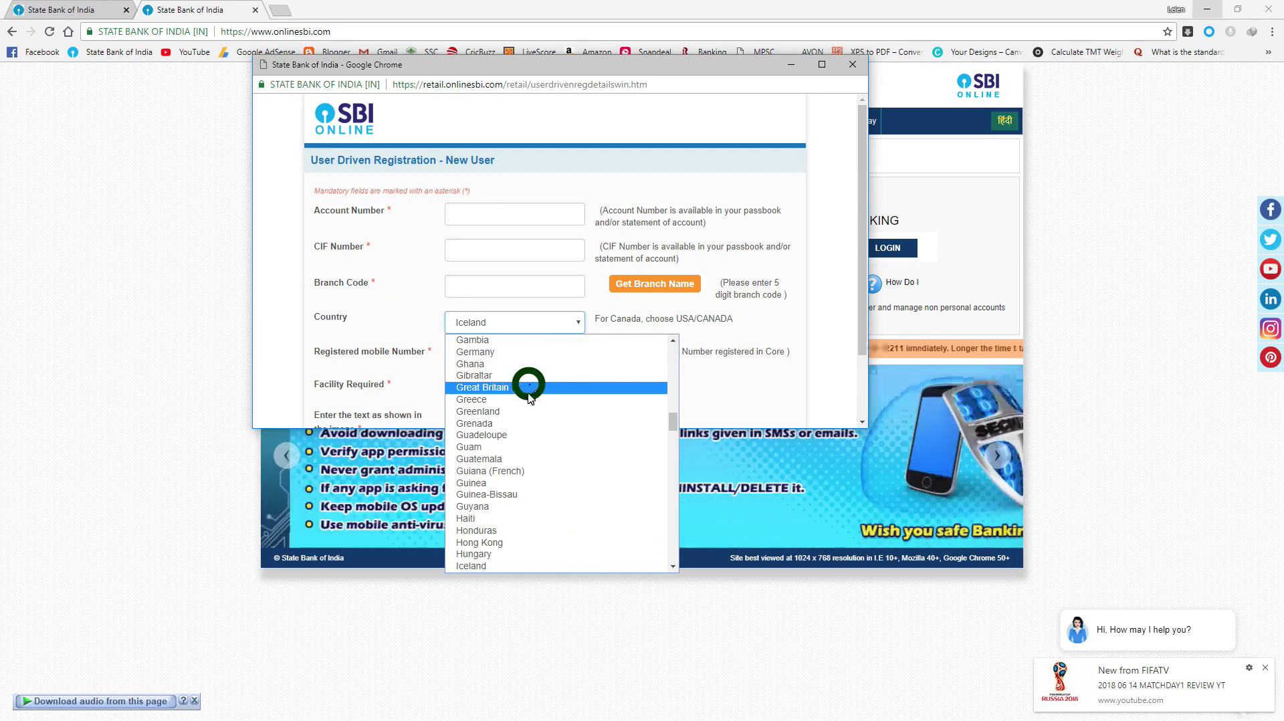
scroll(506, 468, "down", 5)
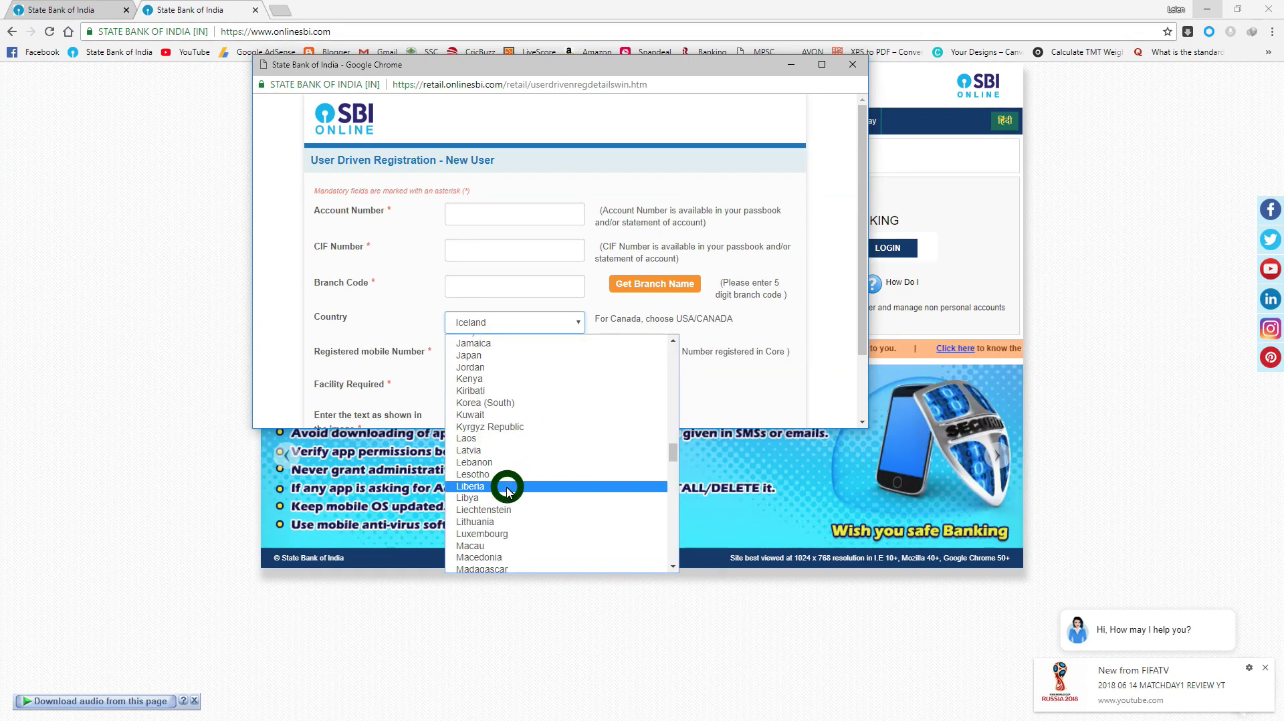
scroll(507, 464, "down", 2)
scroll(506, 464, "up", 6)
scroll(507, 464, "up", 3)
scroll(508, 462, "down", 3)
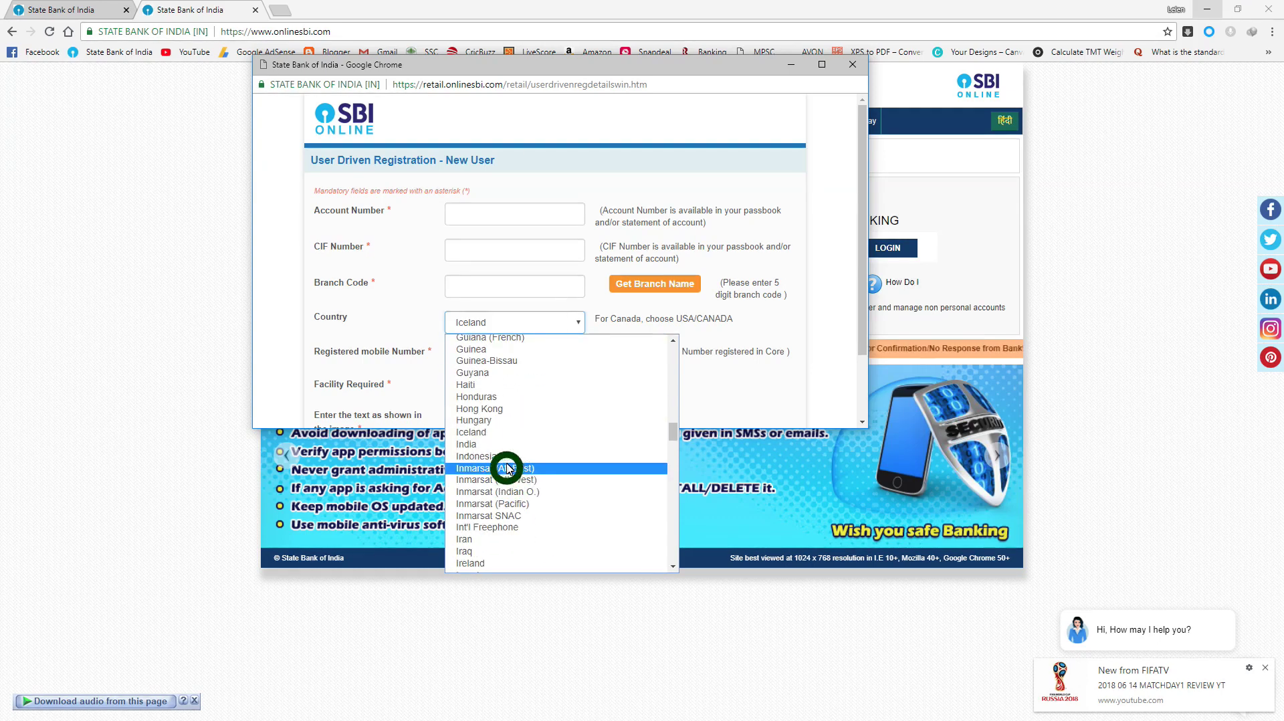
left_click(507, 446)
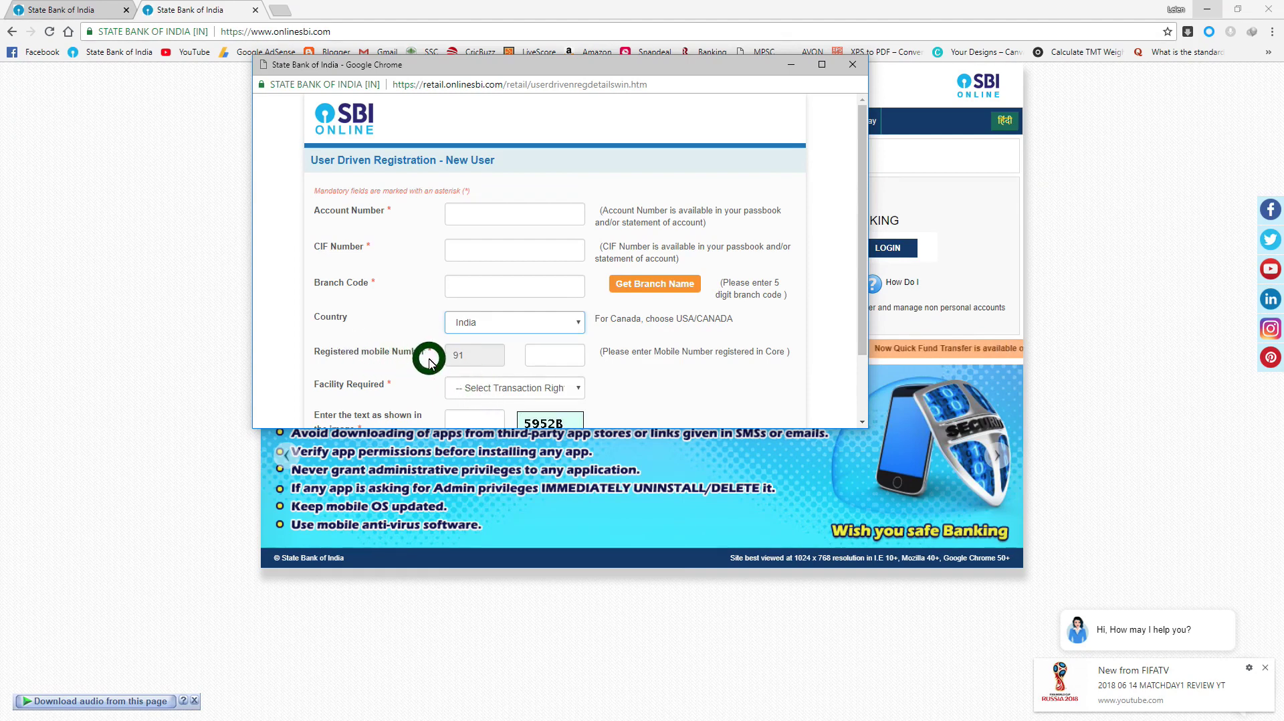
left_click(542, 361)
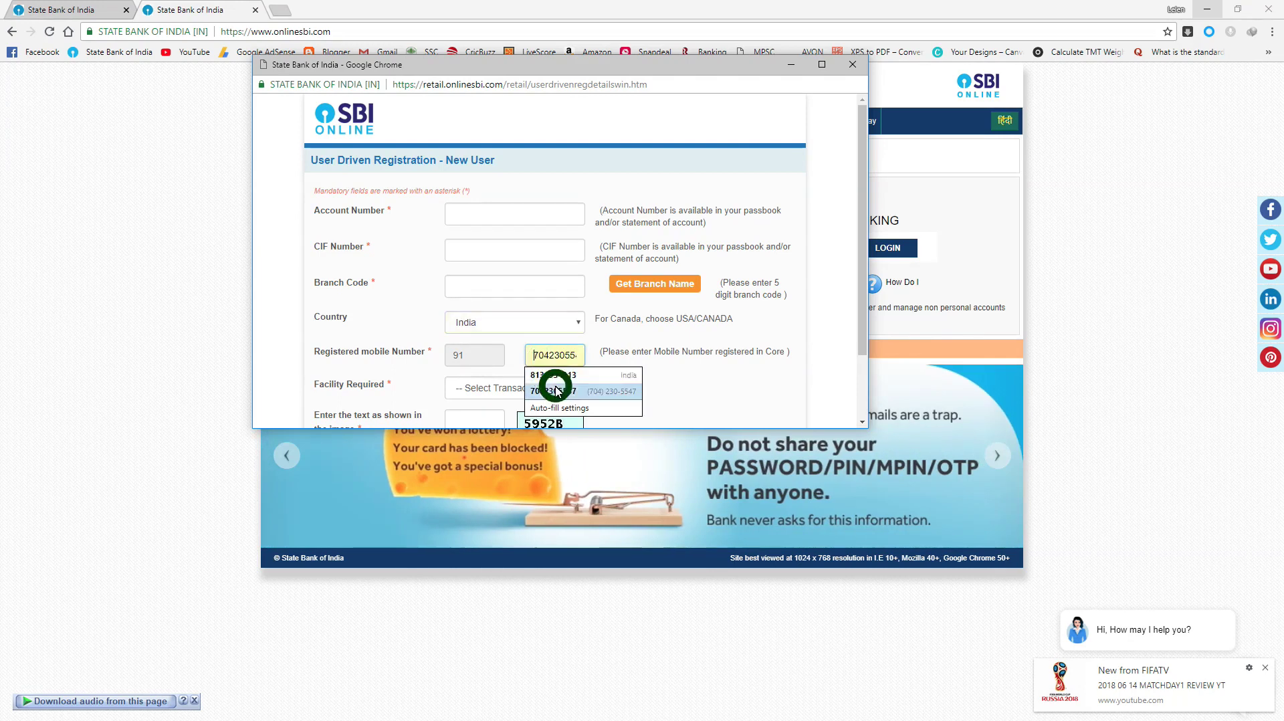
left_click(699, 375)
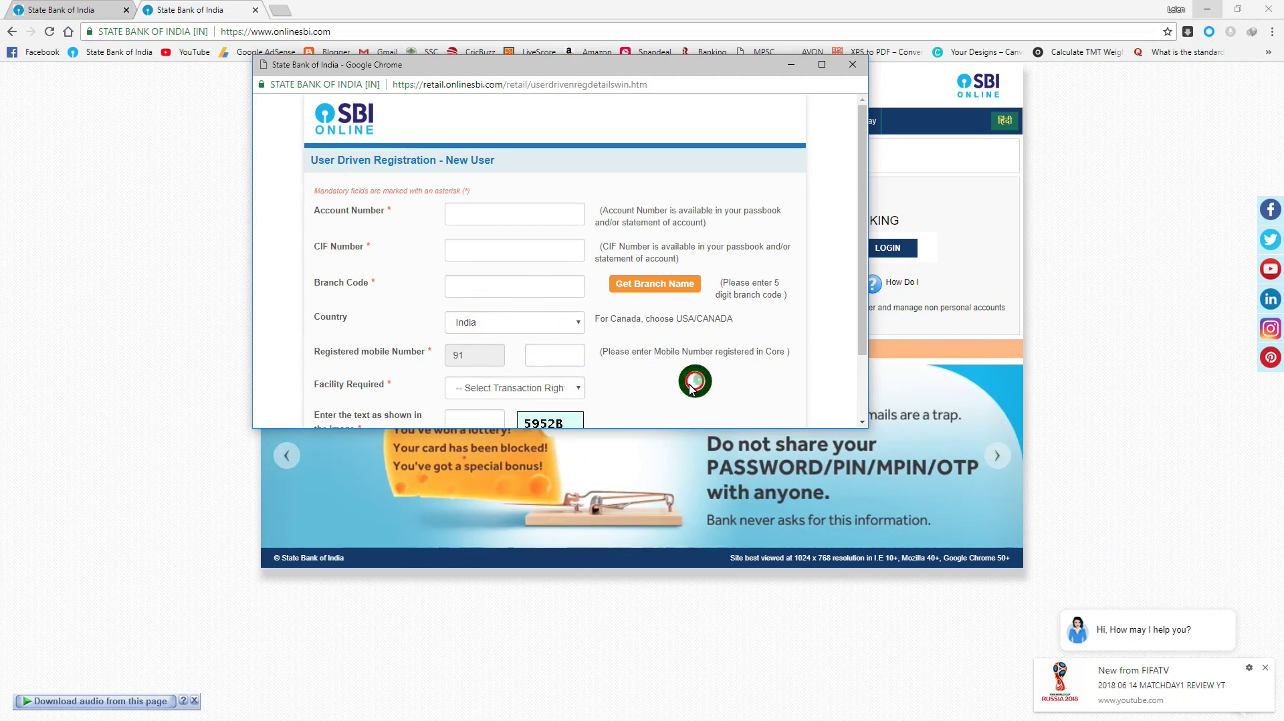
Step: Try View Rights and Limited Transaction Rights as the required facility
scroll(479, 395, "down", 1)
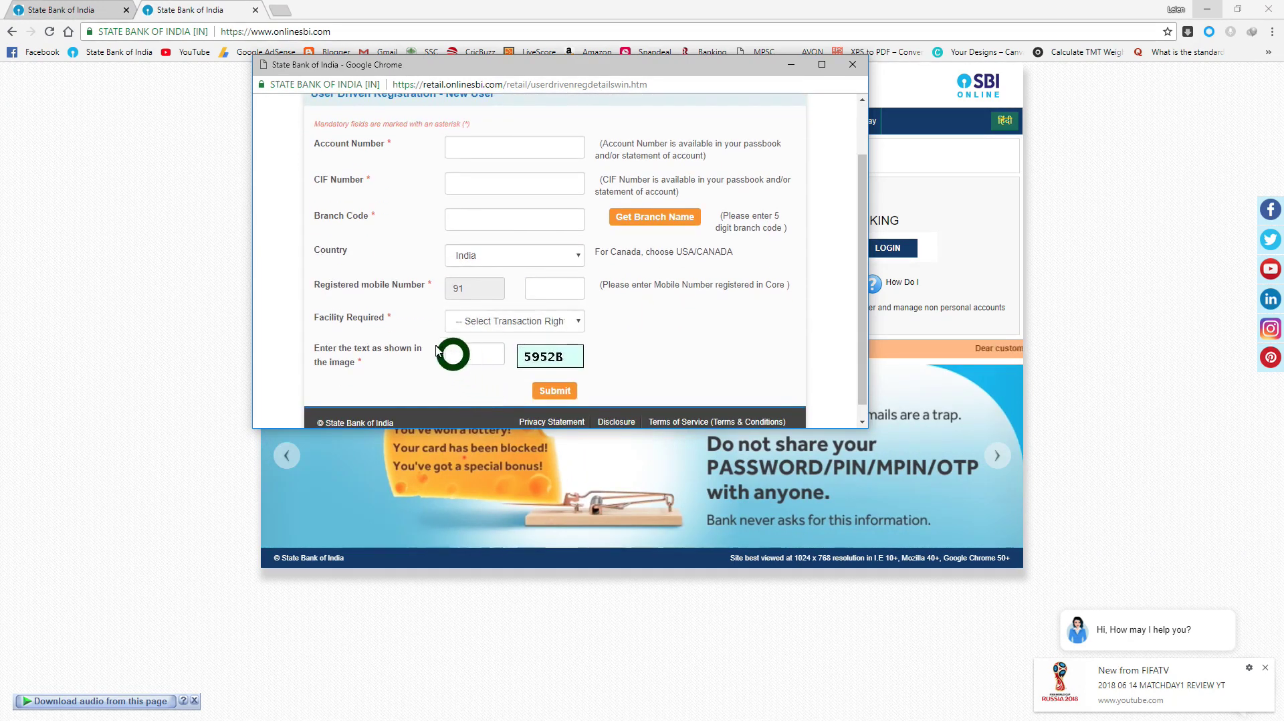
left_click(525, 323)
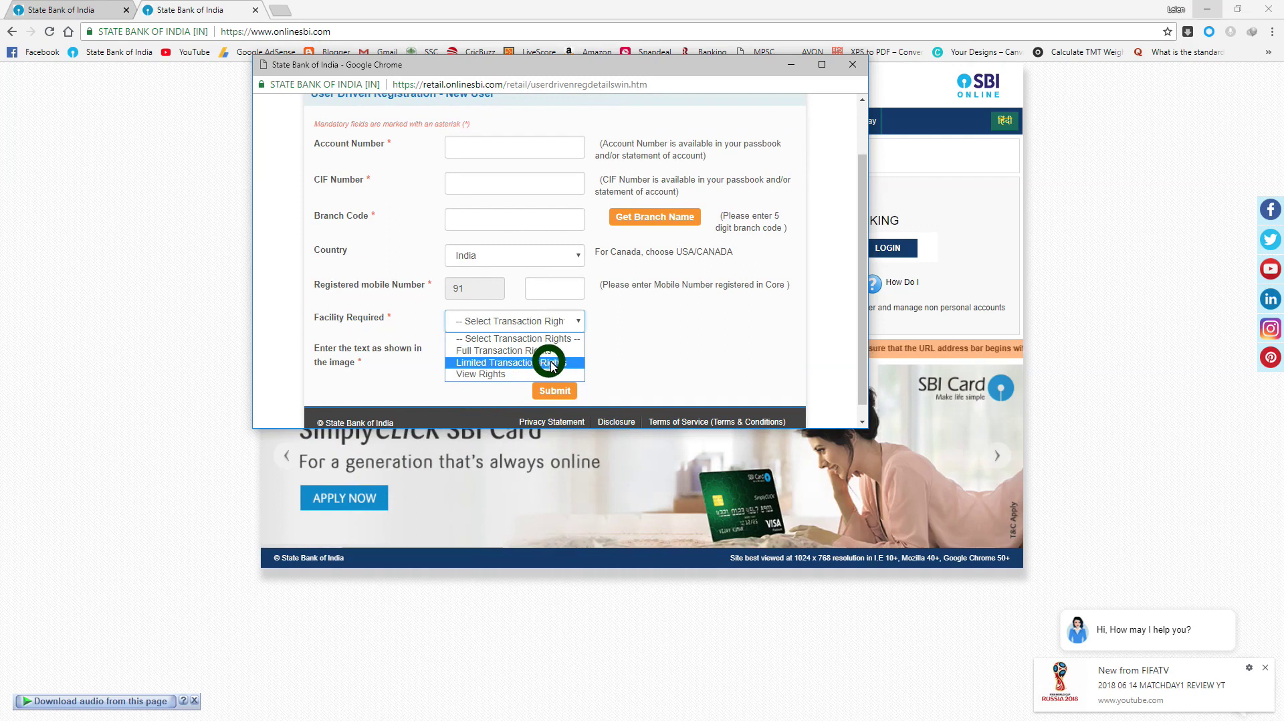
left_click(636, 355)
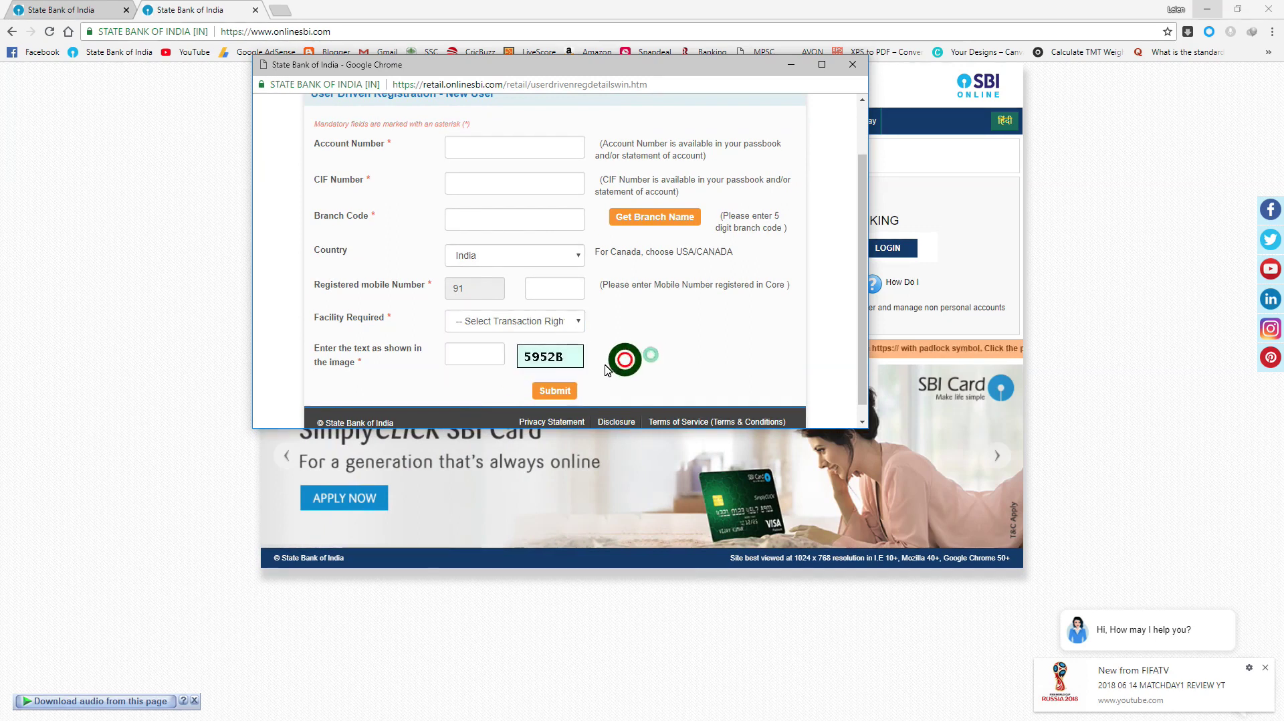
left_click(544, 321)
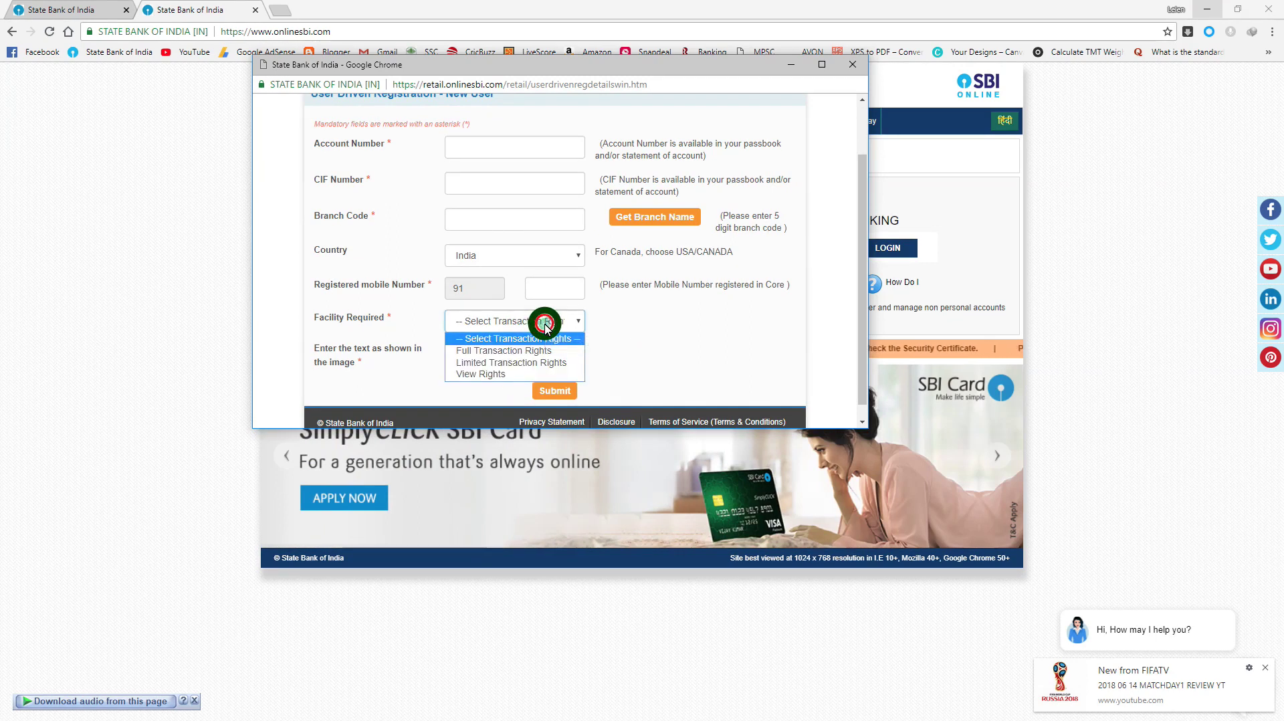
left_click(517, 379)
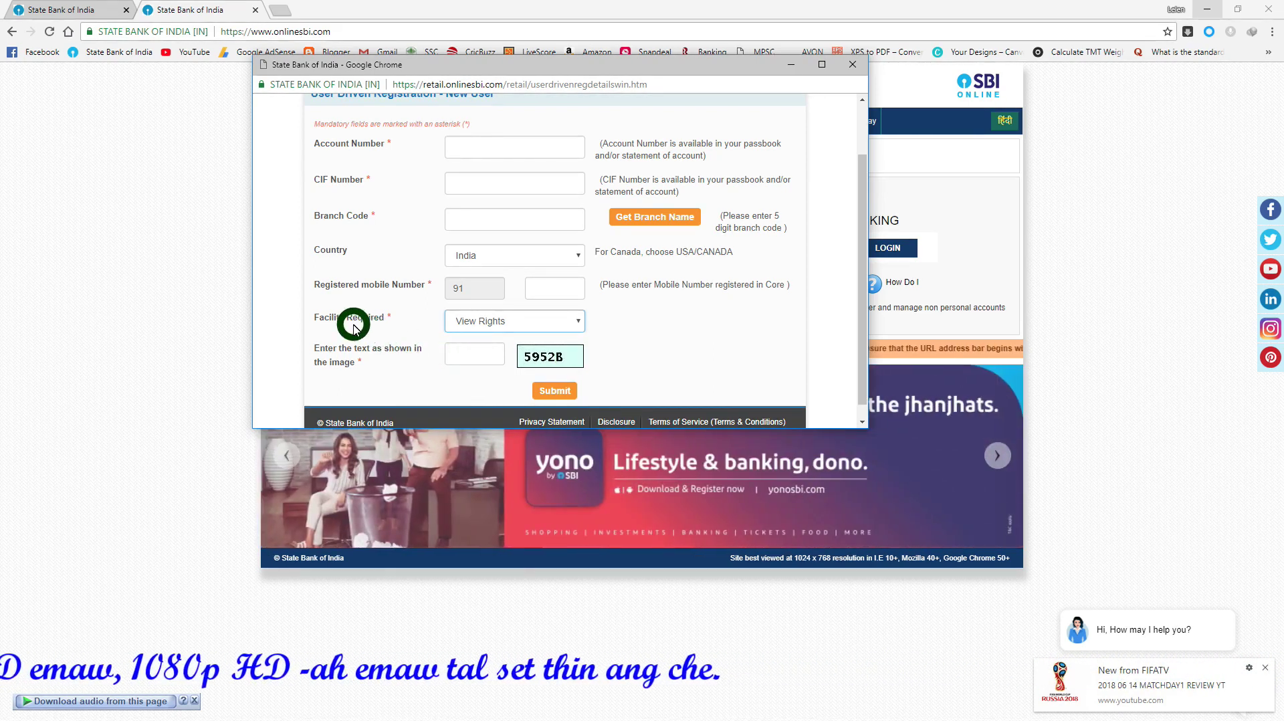
left_click(525, 327)
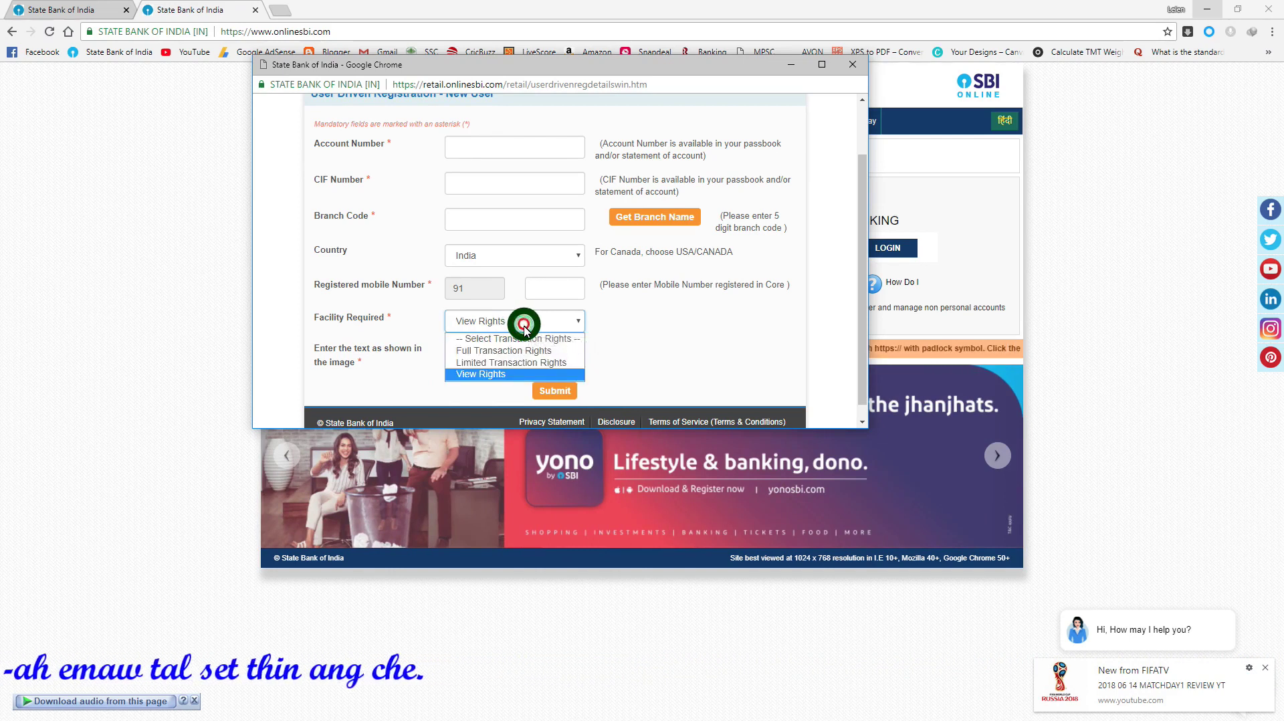
left_click(523, 363)
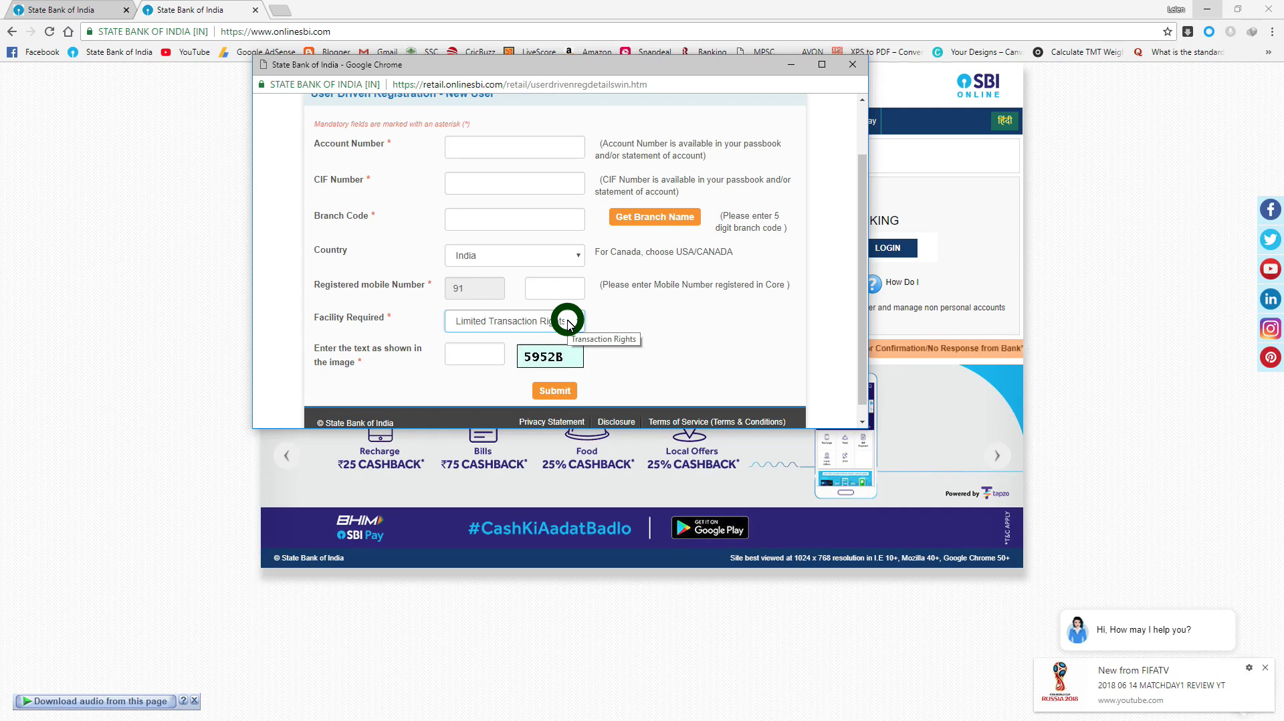
Step: Set the required facility to Full Transaction Rights and place the cursor in the image text field
left_click(579, 323)
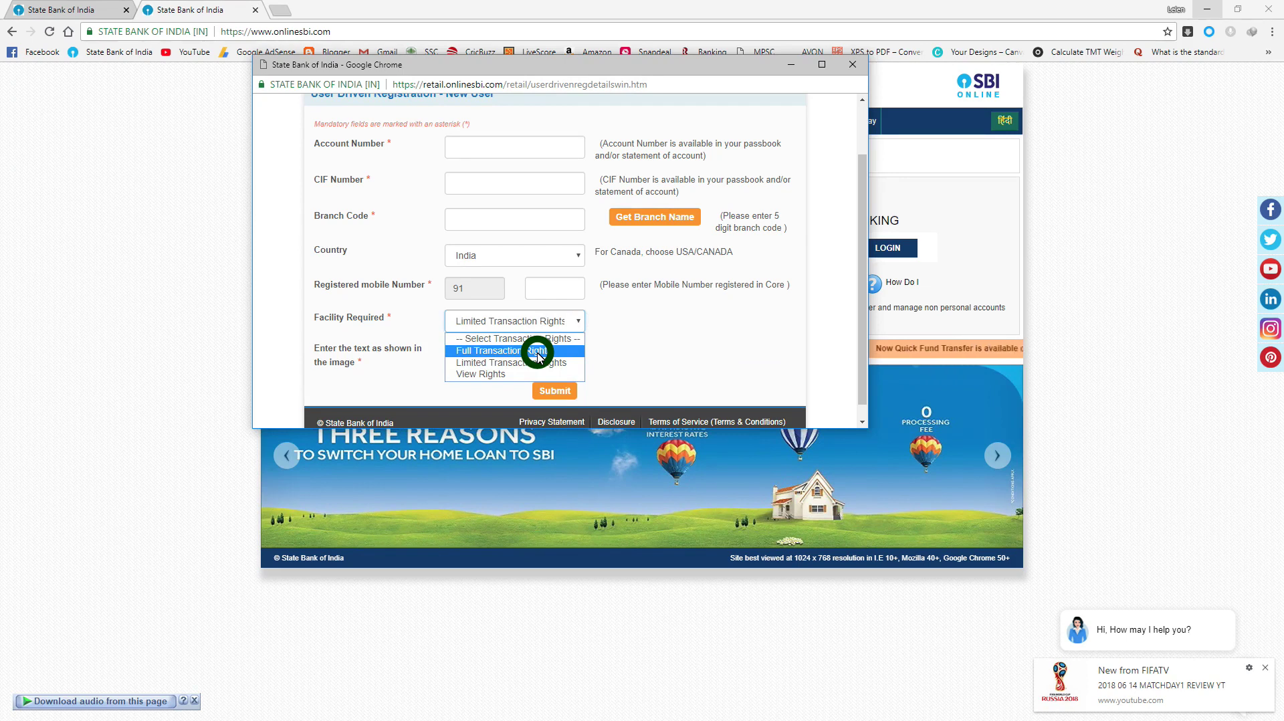
left_click(539, 355)
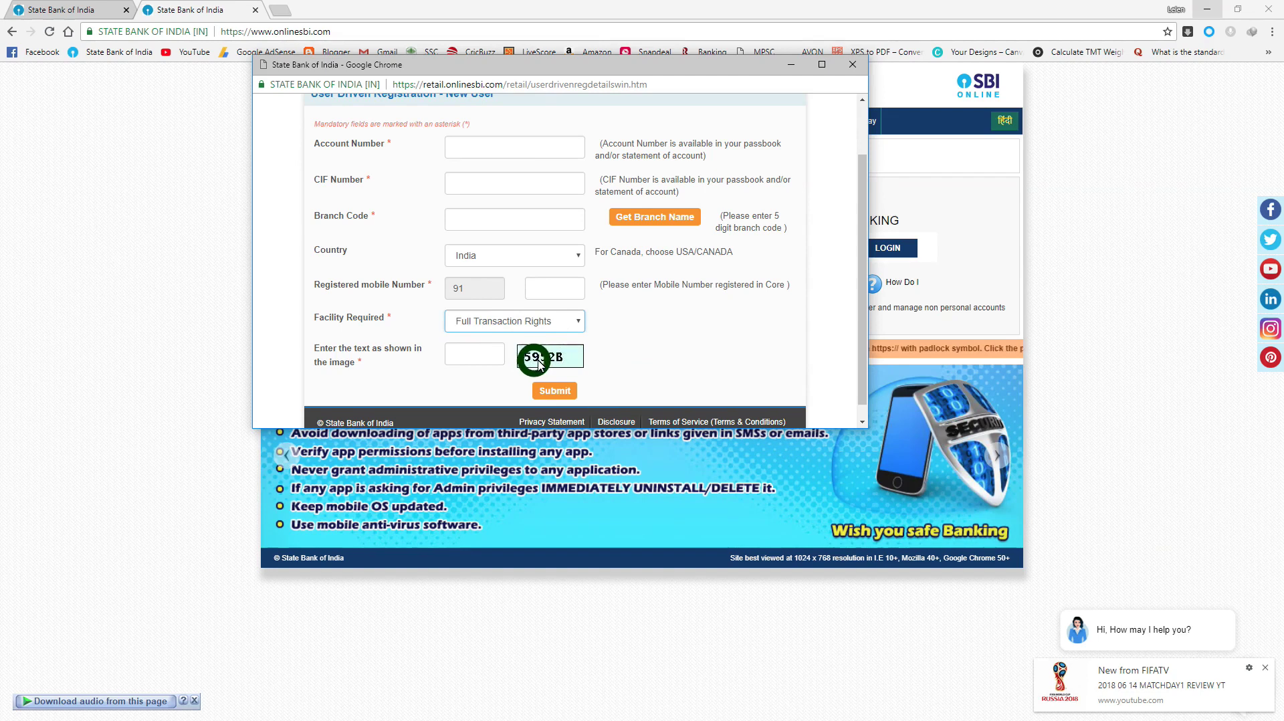
left_click(472, 355)
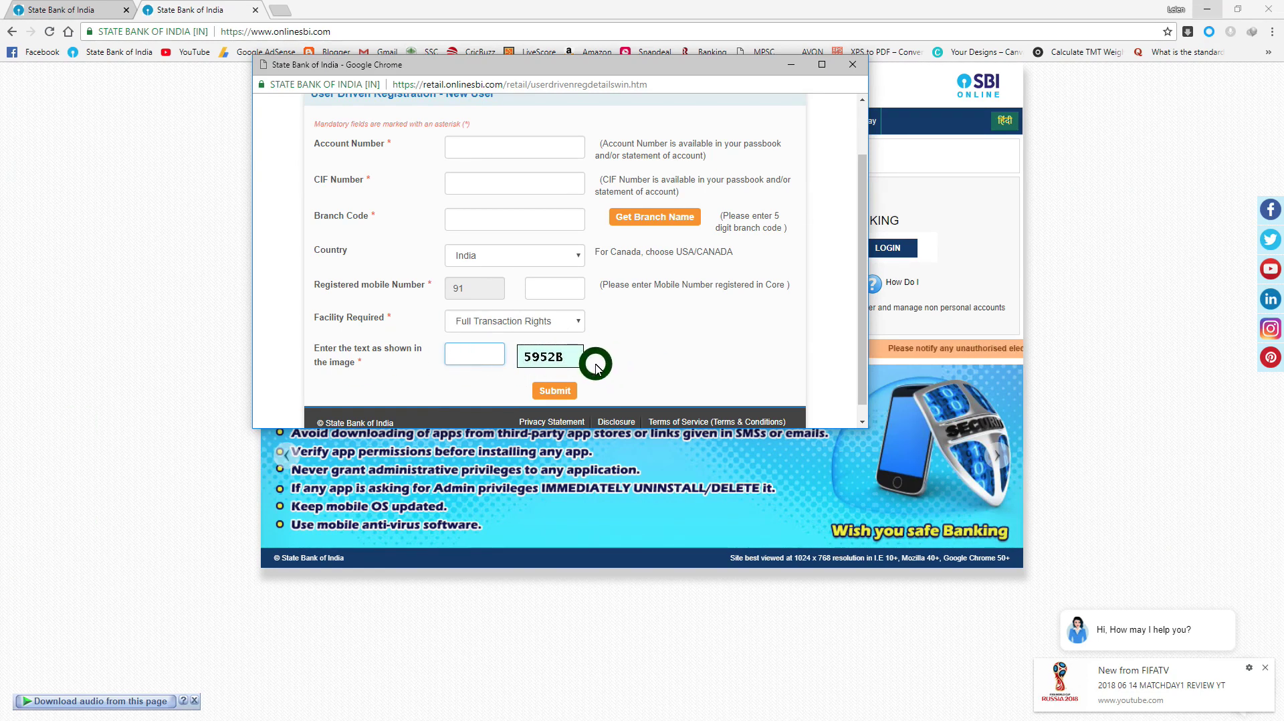
Step: Minimise the browser windows, dismiss the desktop notification, and switch to the media player with the online registration tutorial video in full screen
left_click(790, 65)
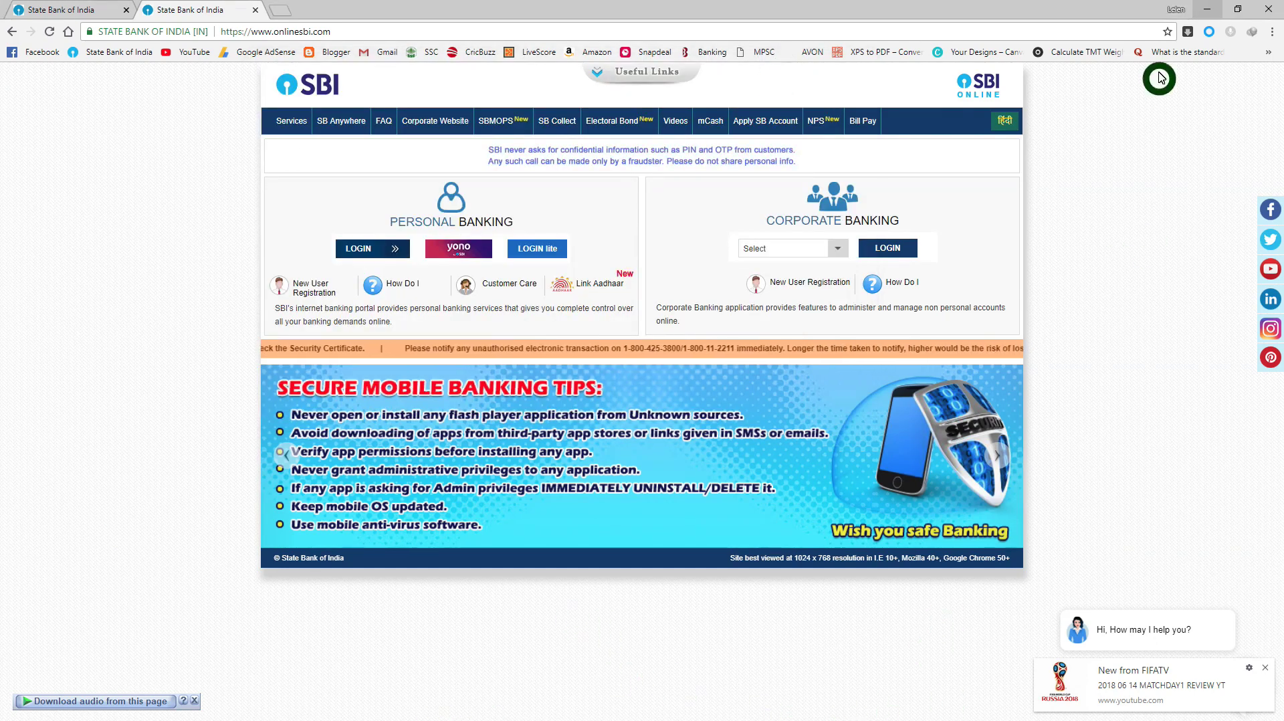
left_click(1208, 9)
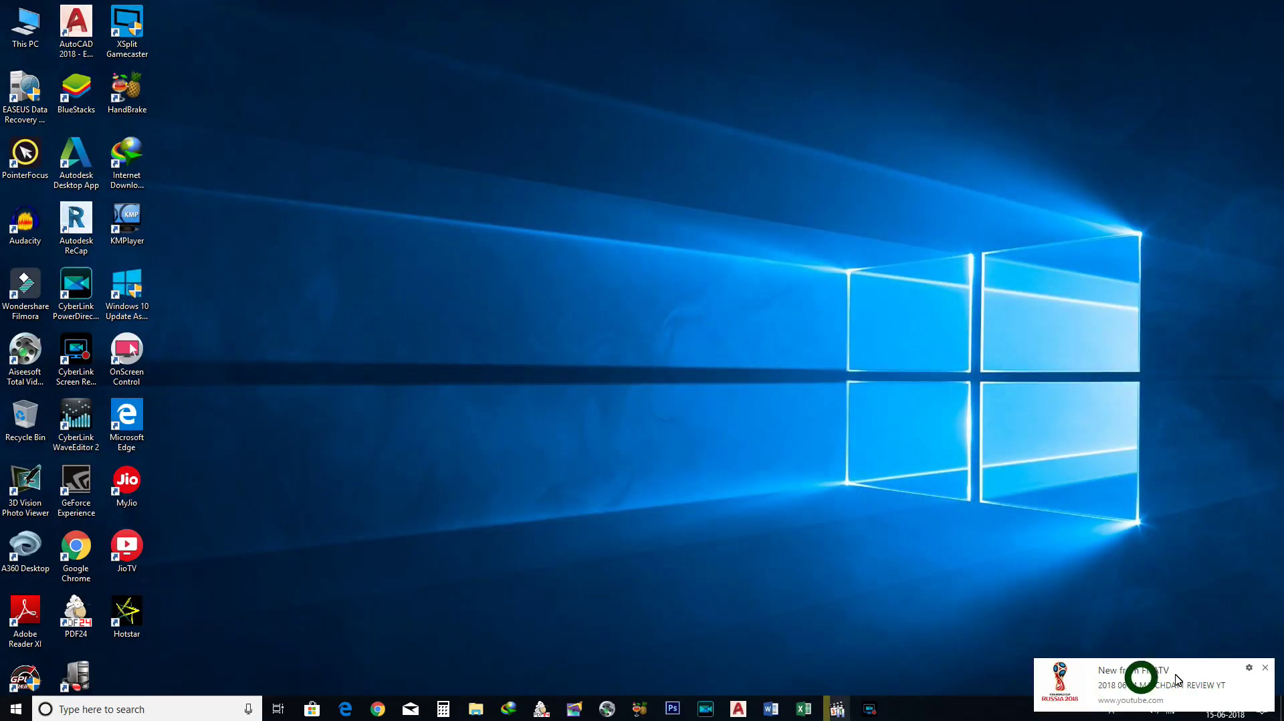
left_click(1266, 669)
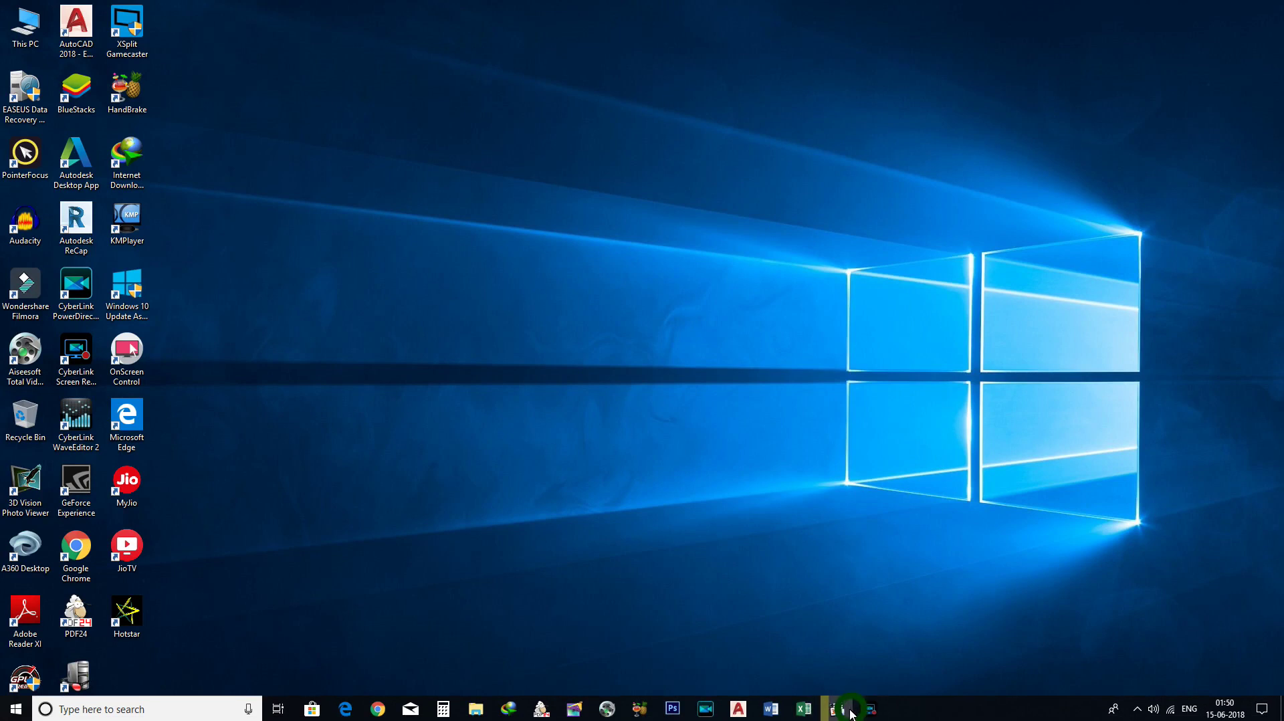
left_click(838, 709)
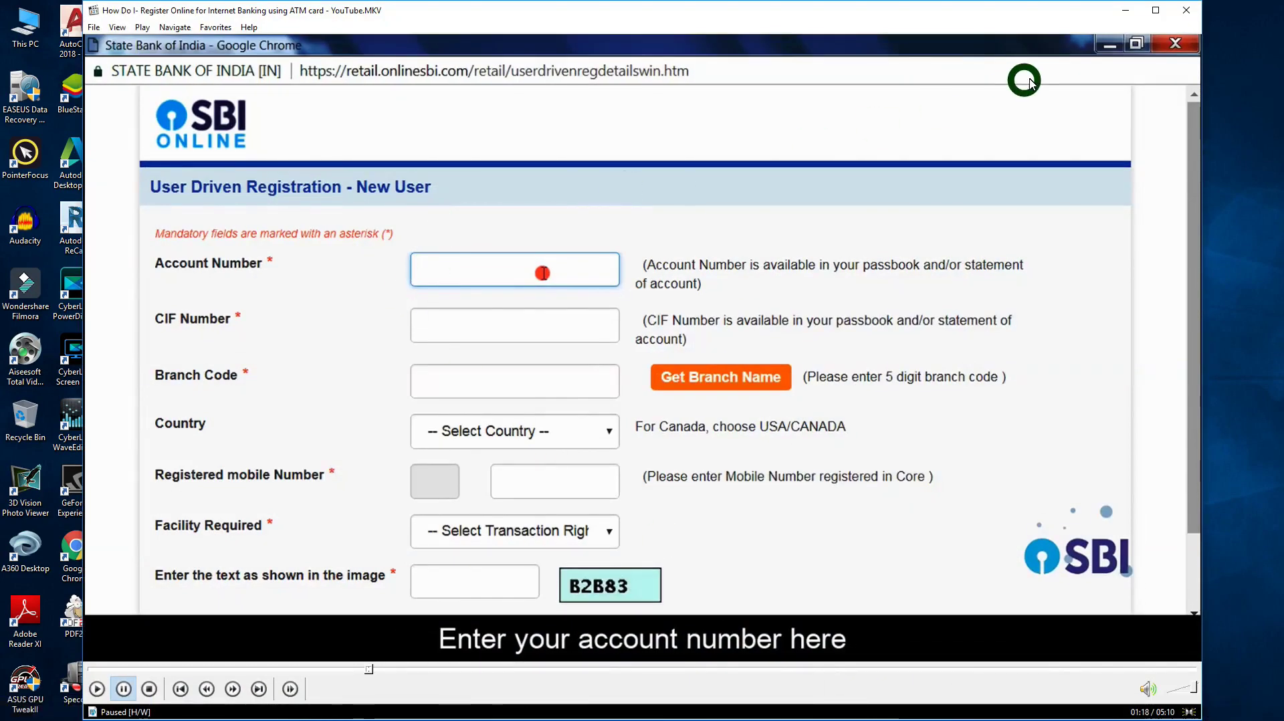
double_click(939, 294)
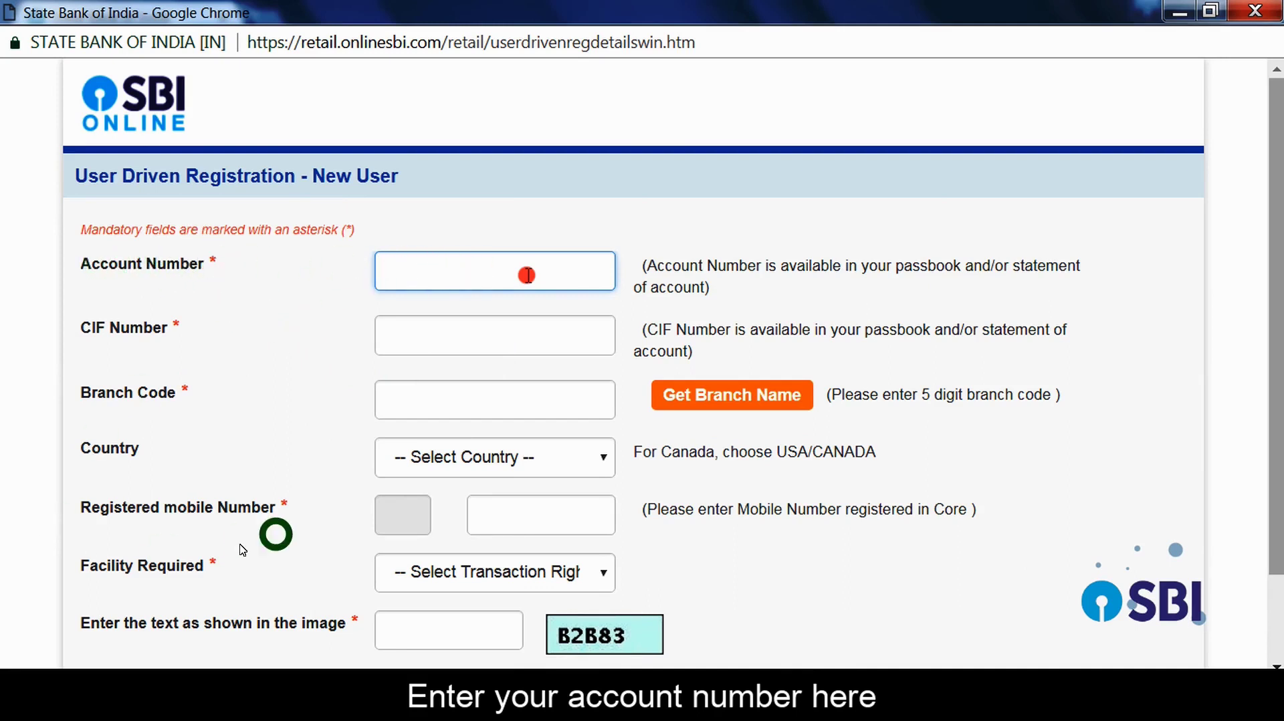
Step: Skip forward through the paused video from the account number entry to the transaction rights selection at about 02:36
mouse_move(593, 679)
left_click_drag(355, 678, 455, 679)
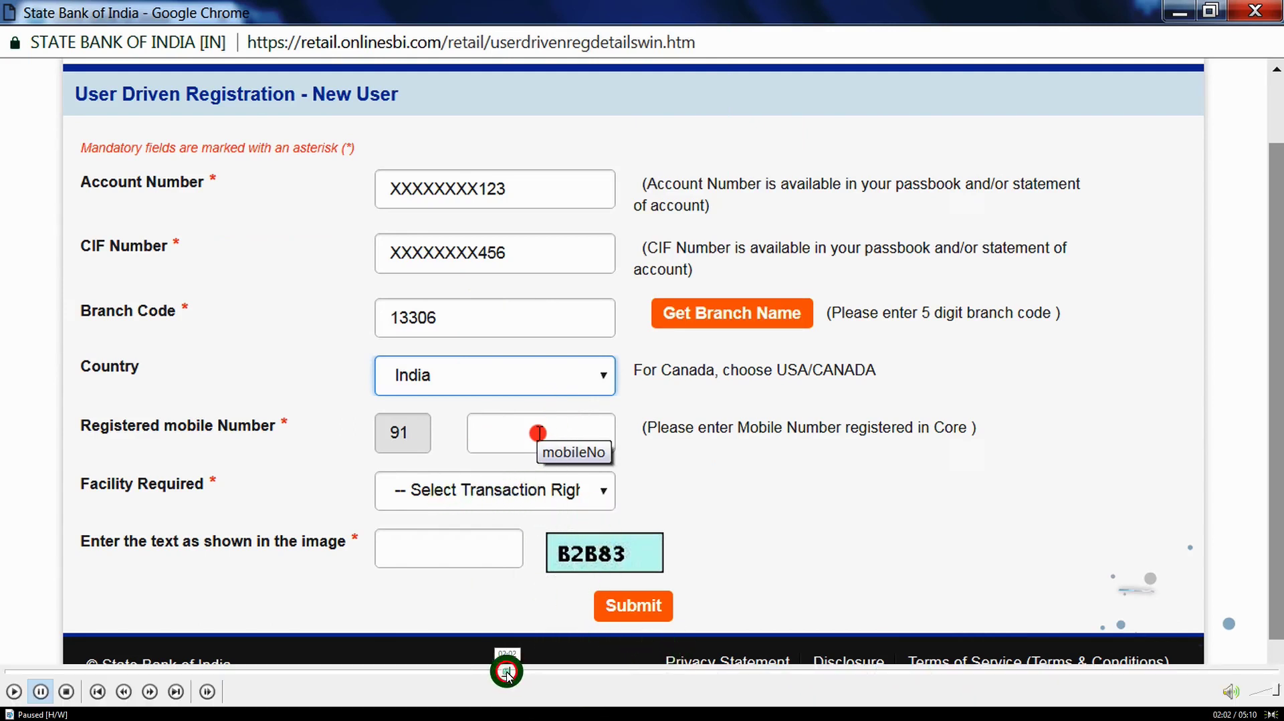
left_click(509, 673)
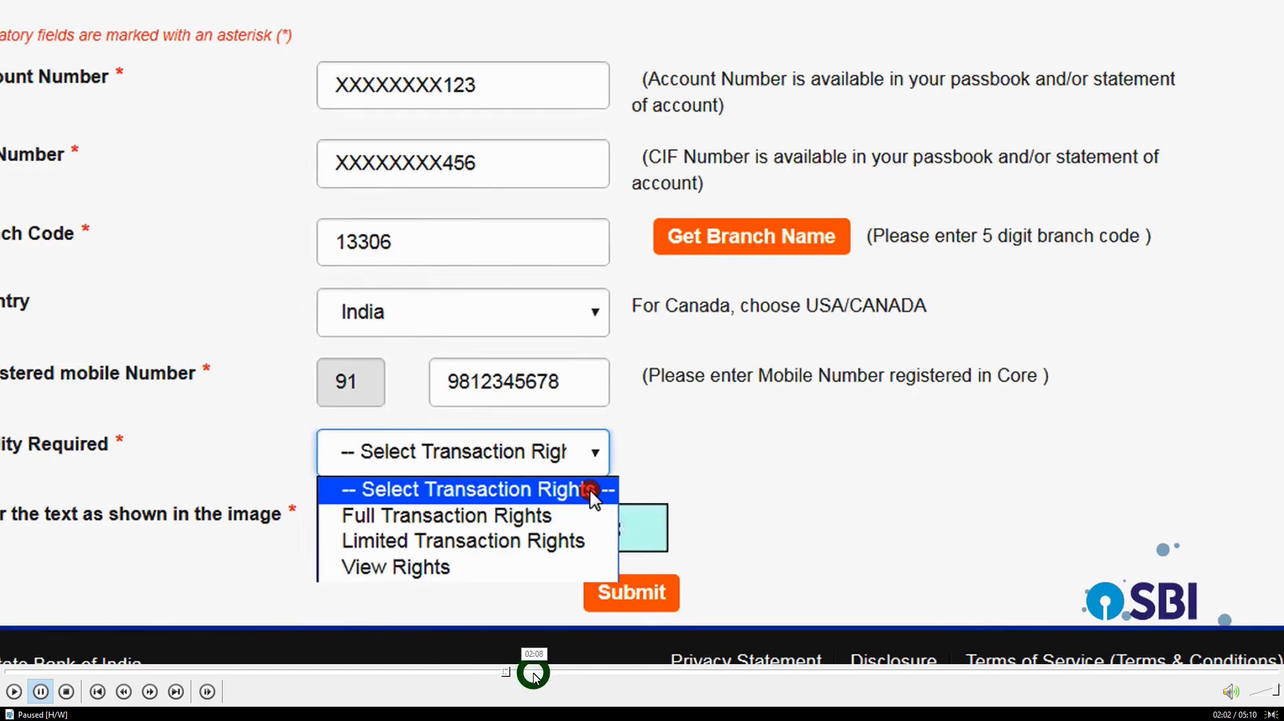
left_click(555, 673)
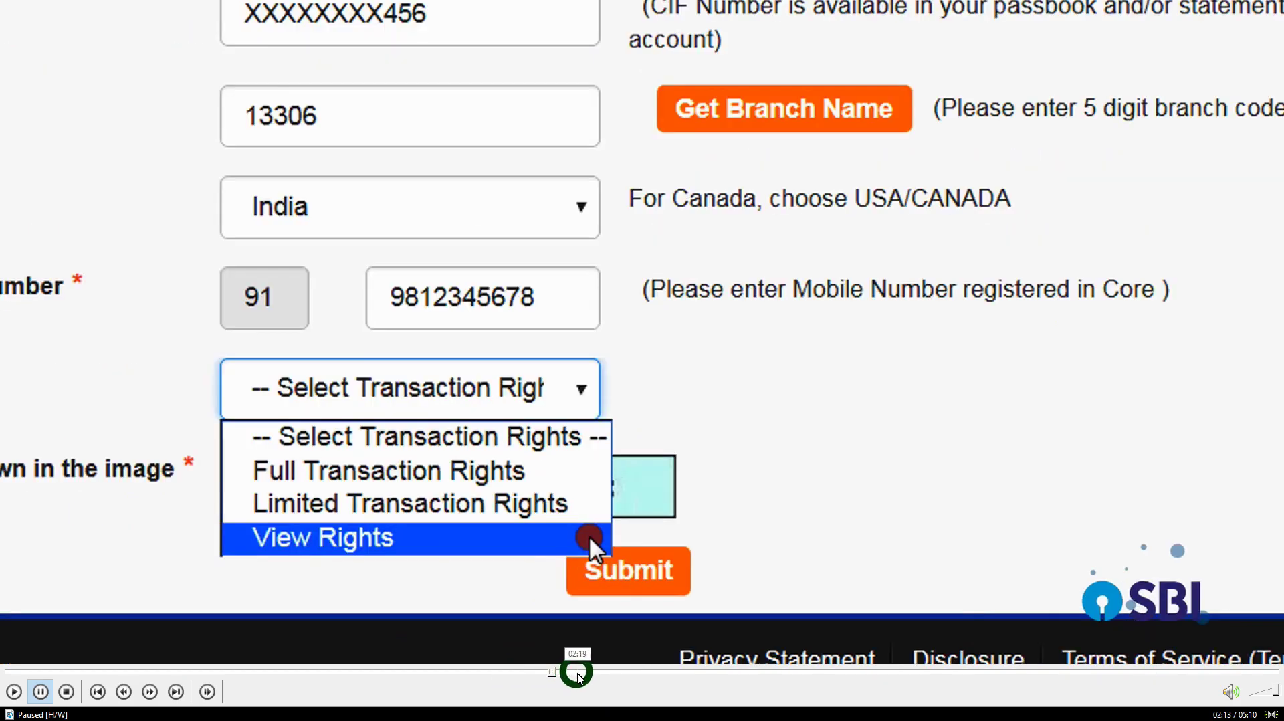
left_click(575, 673)
left_click(605, 673)
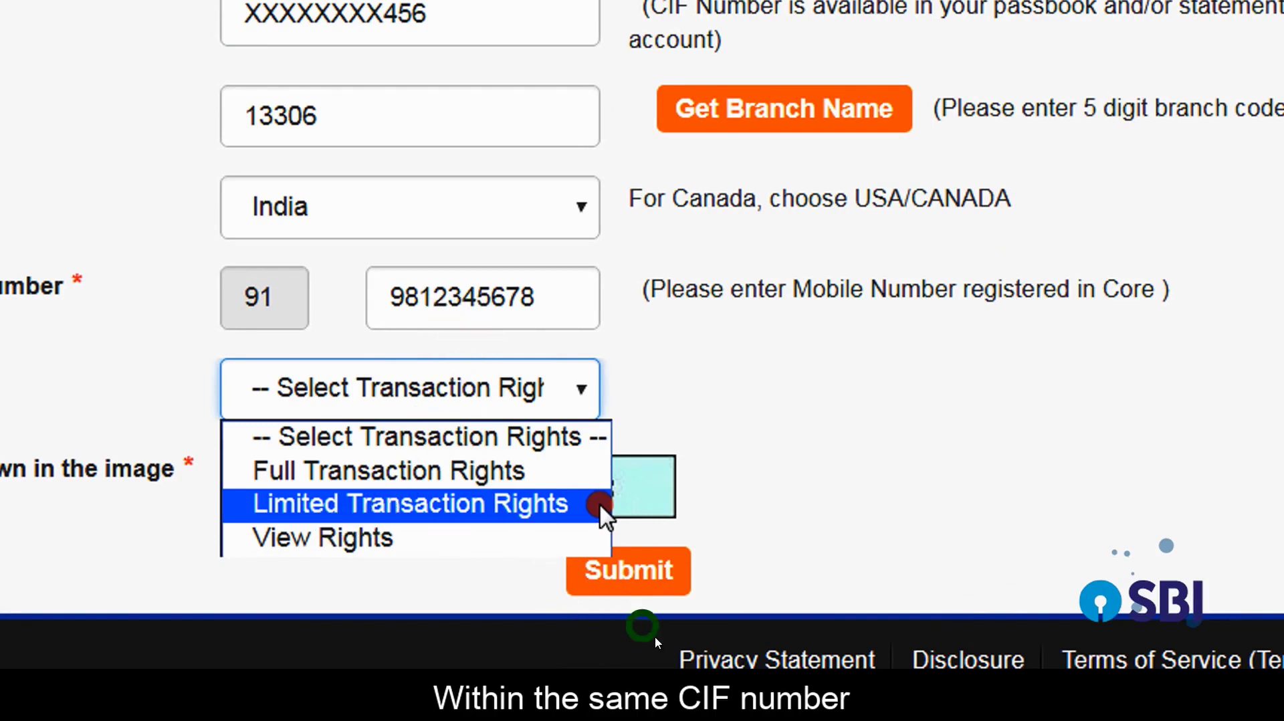
left_click(632, 672)
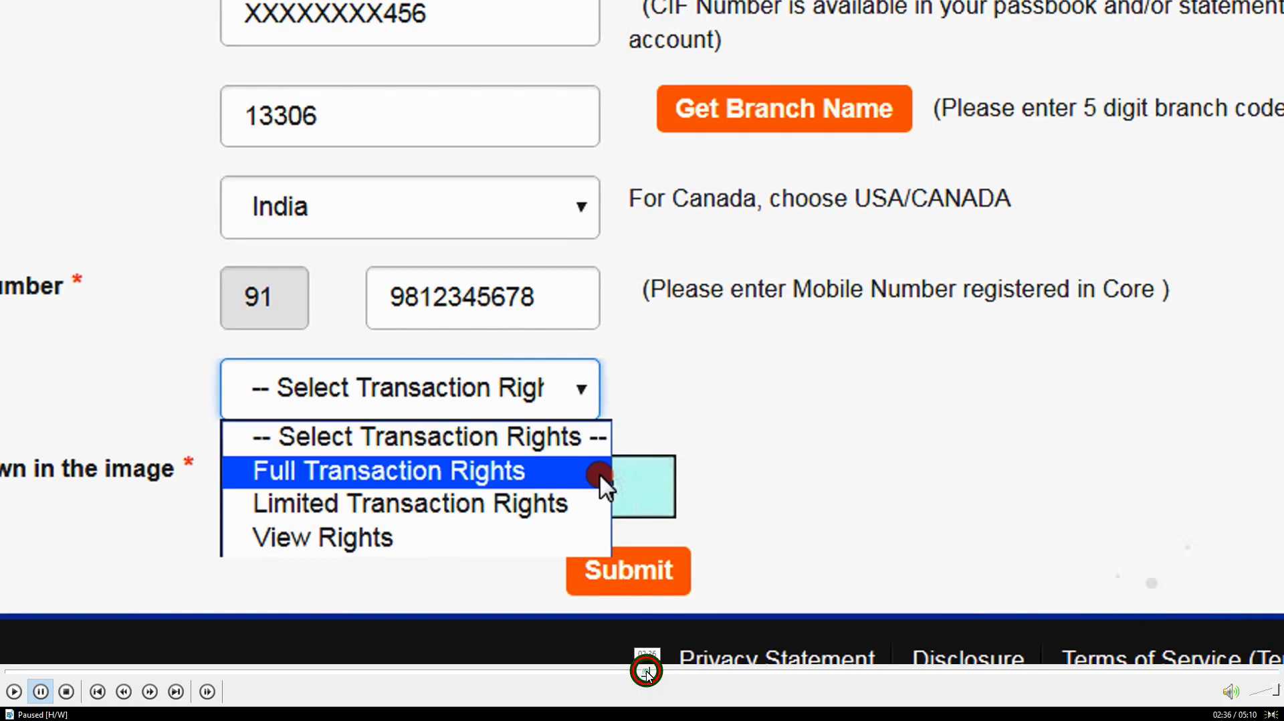
left_click(646, 672)
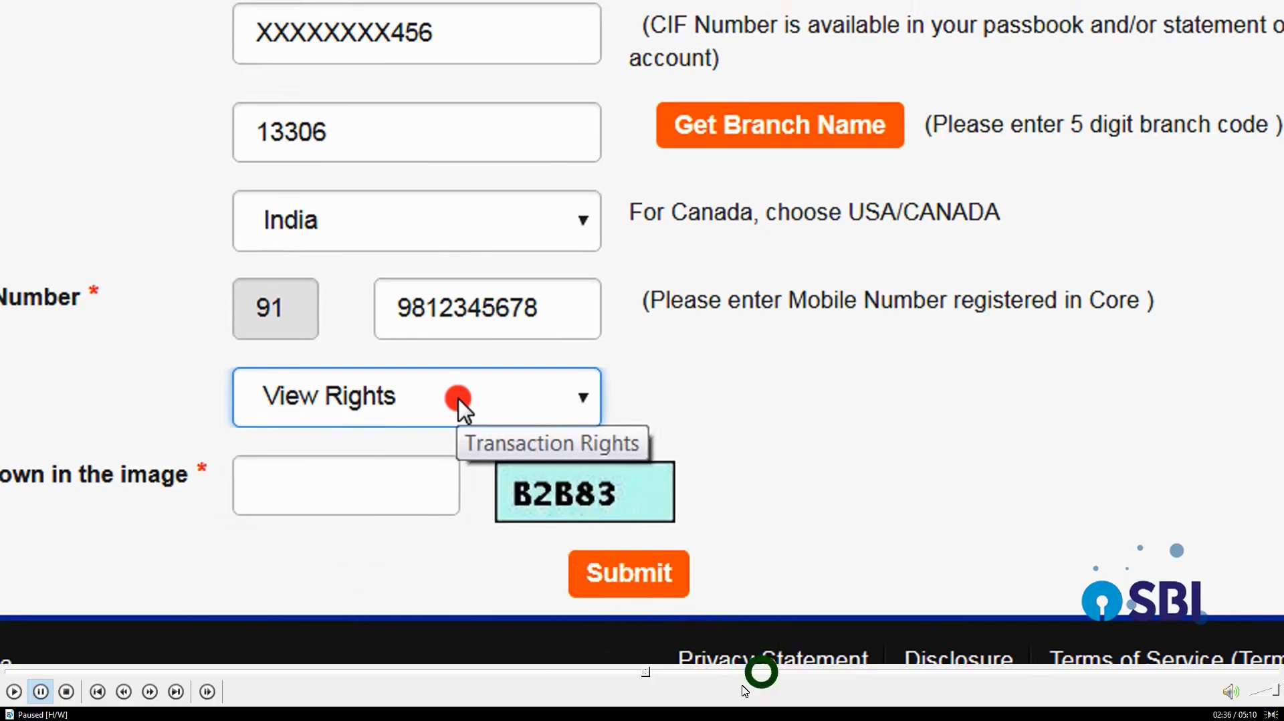
Step: Skip the video past the image text entry to the one time password page at about 02:59
left_click(695, 673)
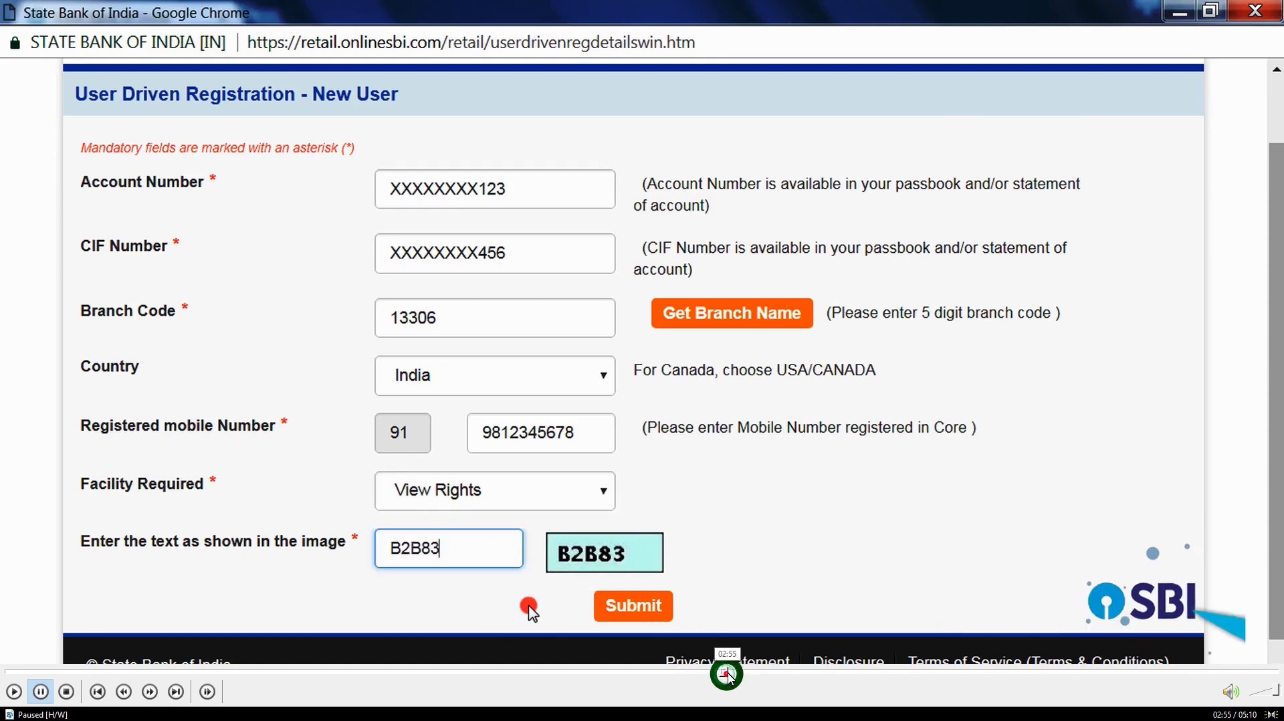
left_click(727, 673)
left_click(752, 672)
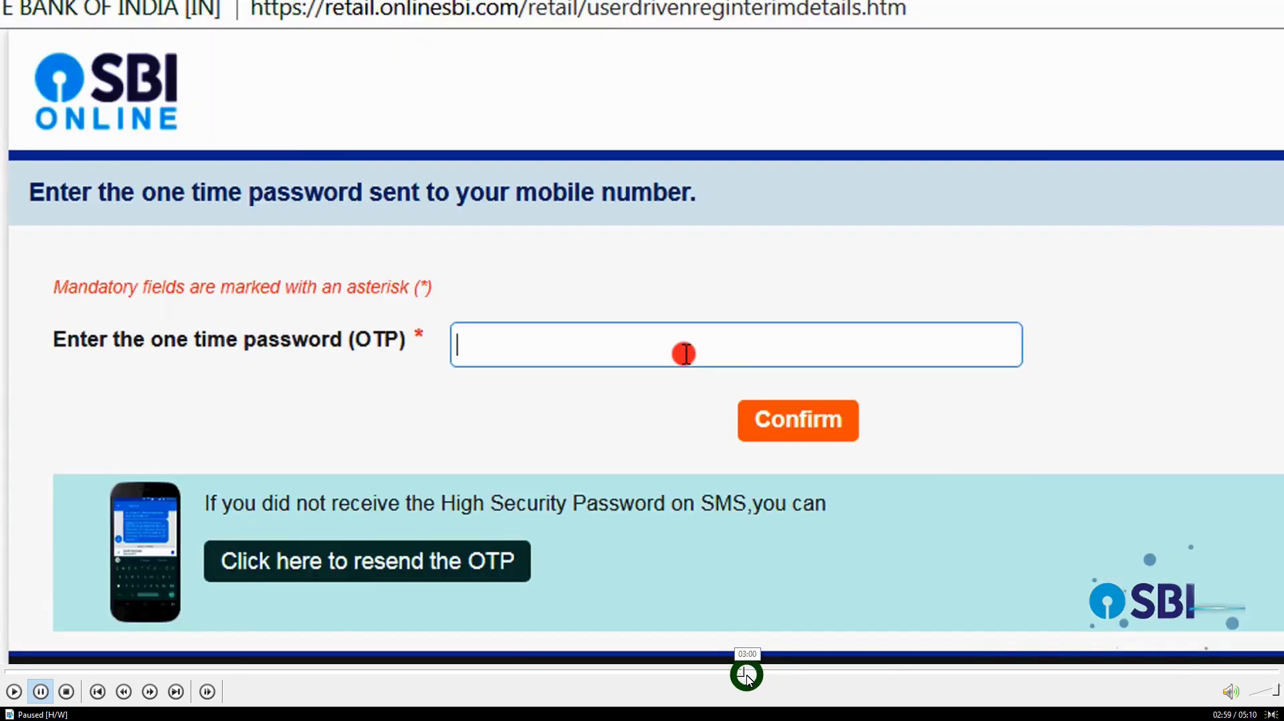
Step: Move the tutorial video back and forth between the transaction rights selection and the one time password page, ending at about 02:57
left_click(725, 672)
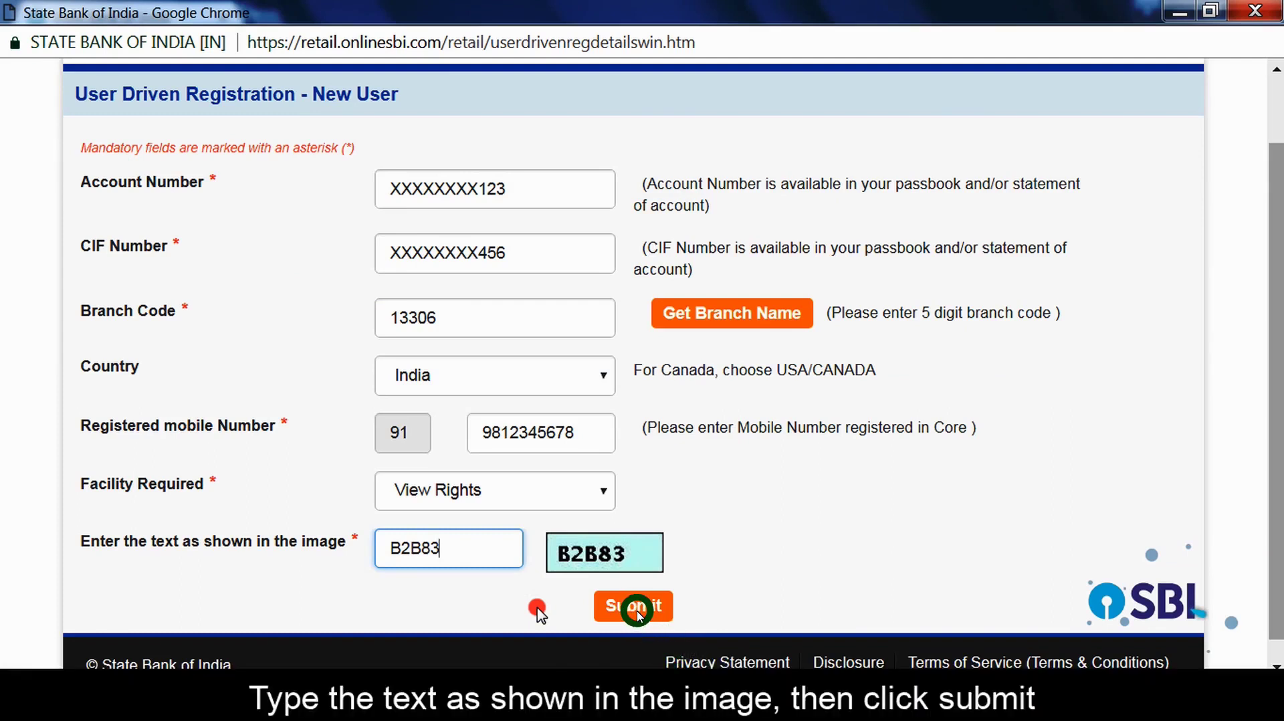
mouse_move(746, 681)
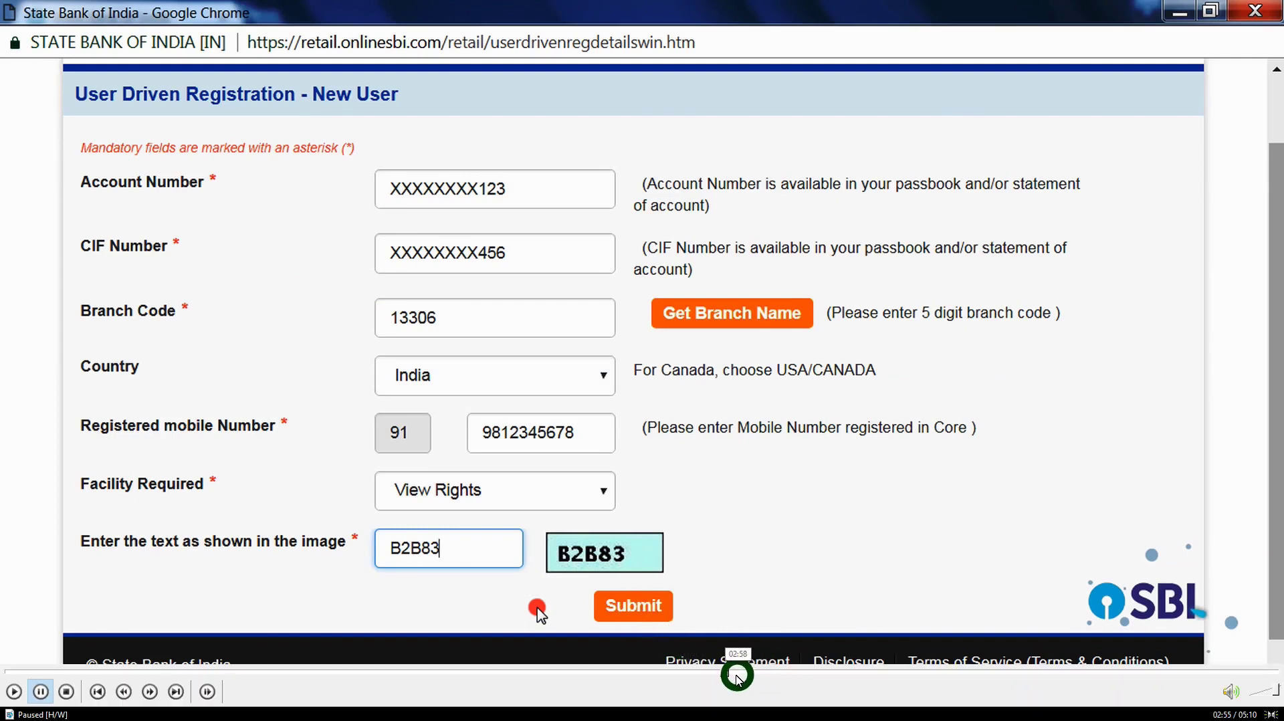
left_click(737, 673)
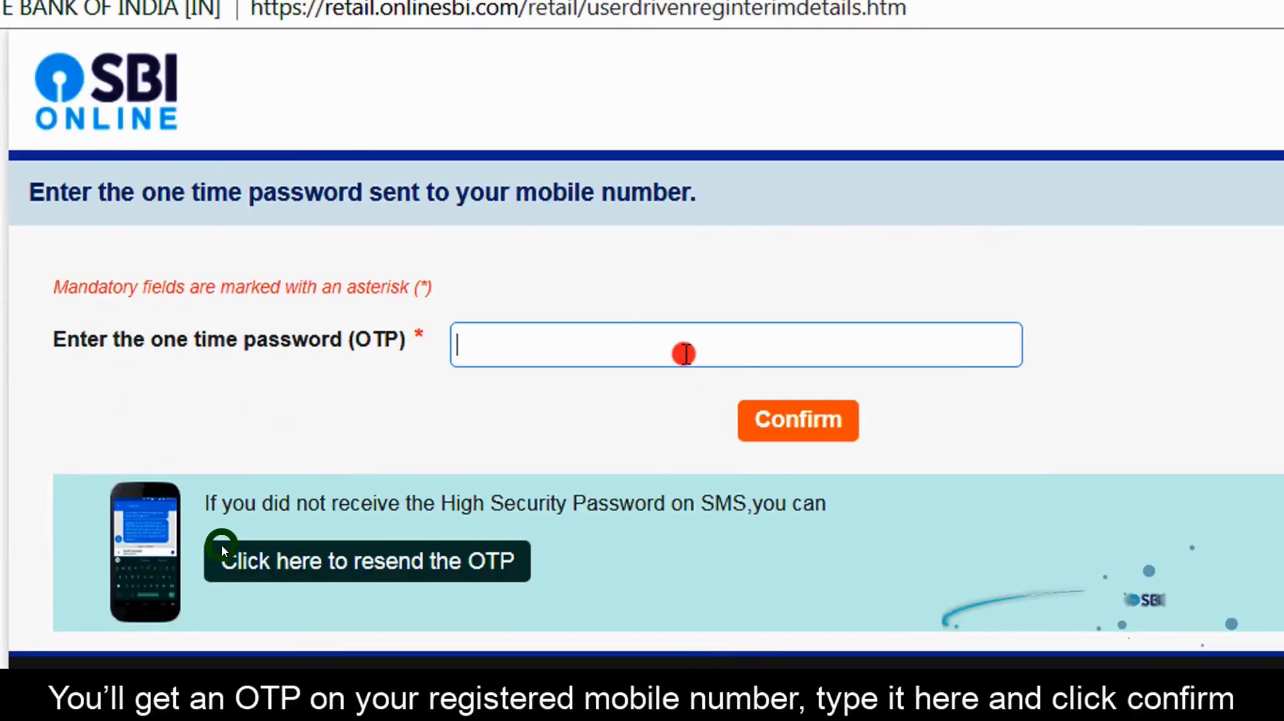
left_click(691, 673)
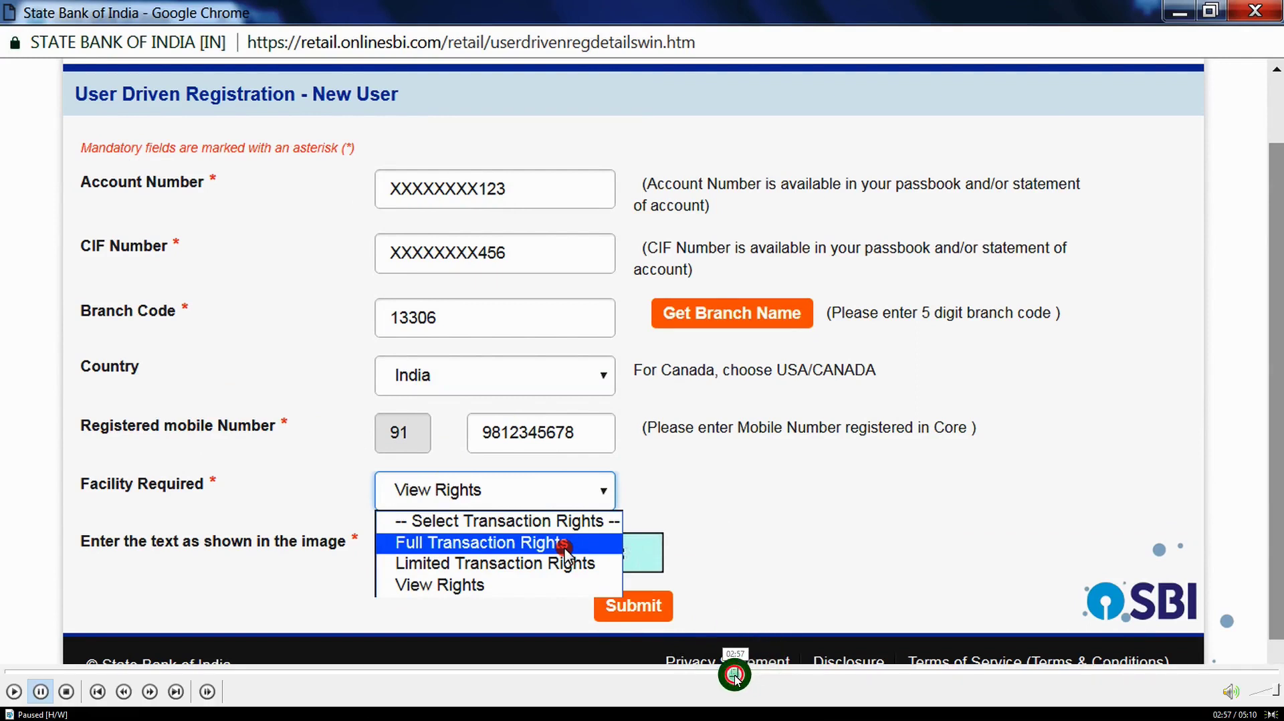
left_click(736, 676)
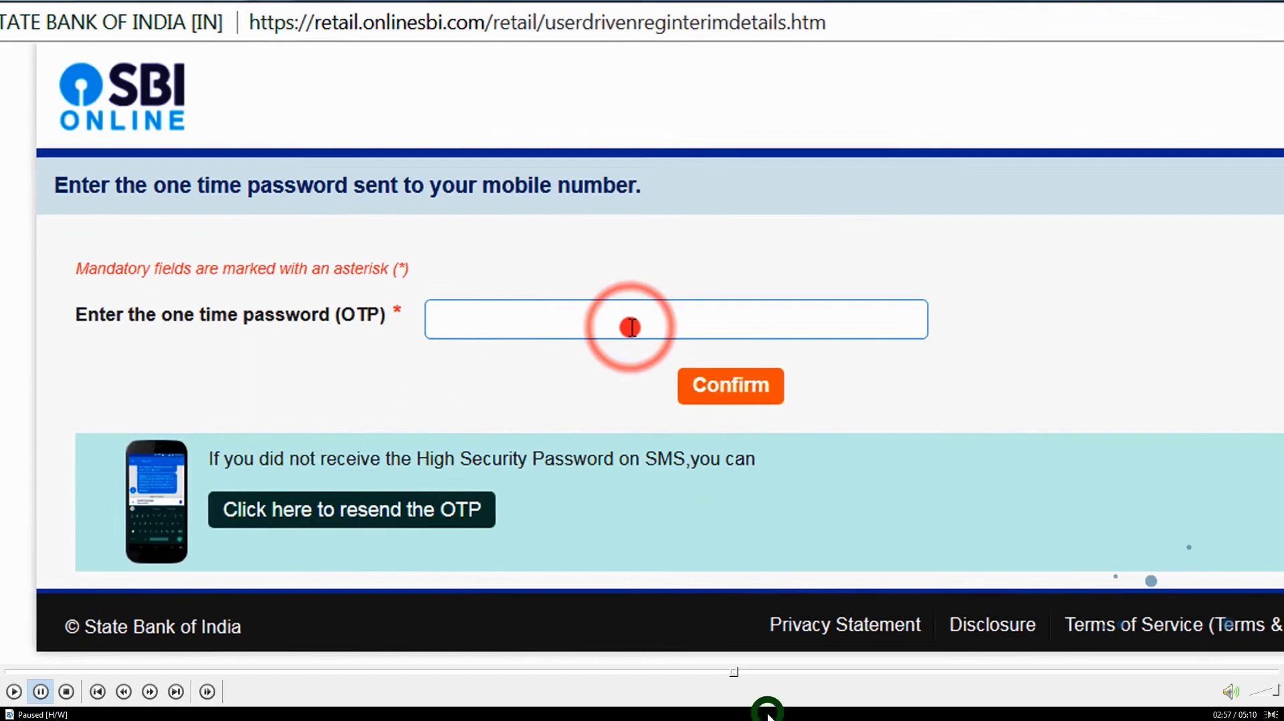
Step: Skip the video from the one time password page through the ATM card registration choice to about 03:26
left_click(764, 675)
left_click_drag(765, 676, 802, 676)
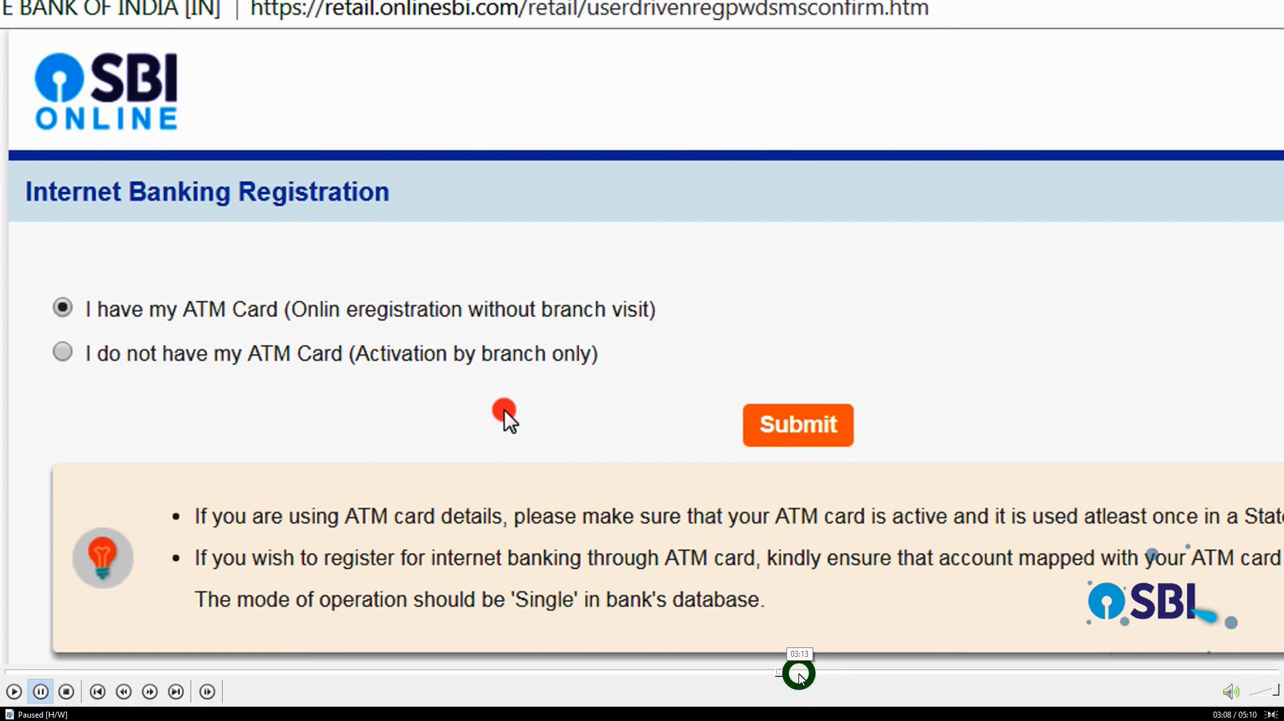
left_click(799, 672)
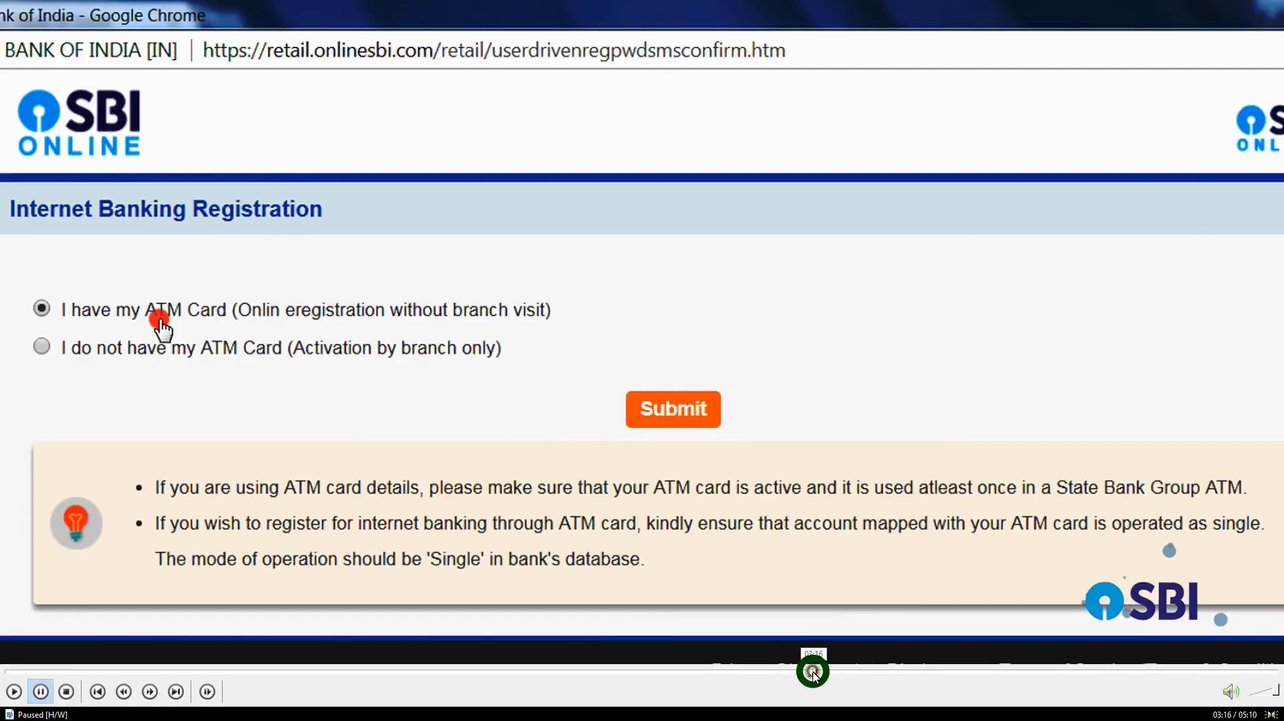
left_click(820, 671)
left_click(852, 673)
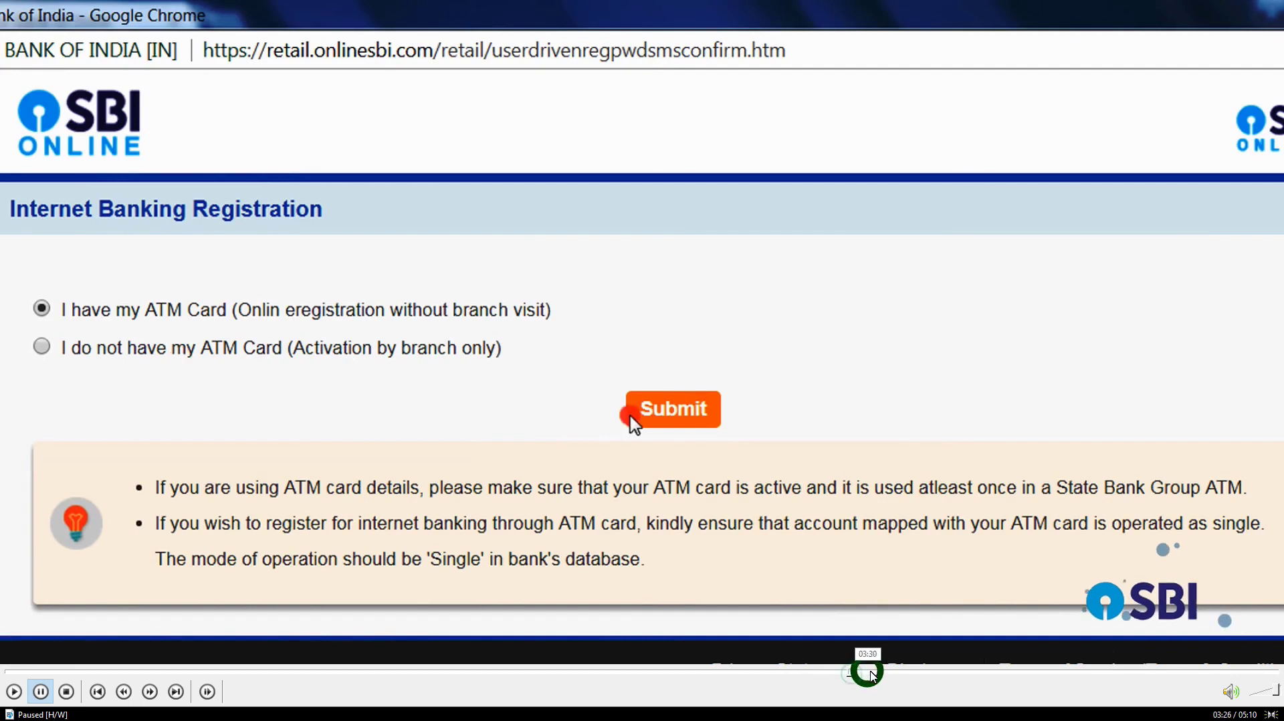
Step: Move the video past the ATM card option's submission to the empty debit card details form at about 03:34
left_click(872, 671)
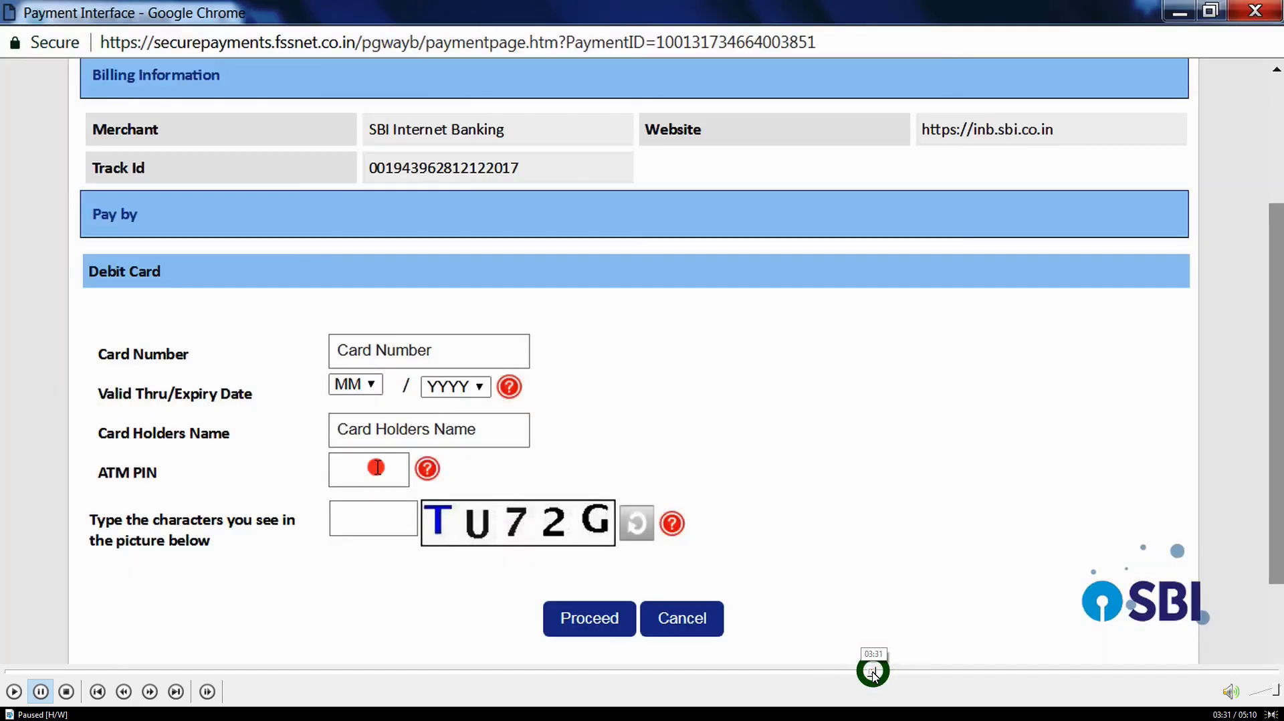
left_click(866, 676)
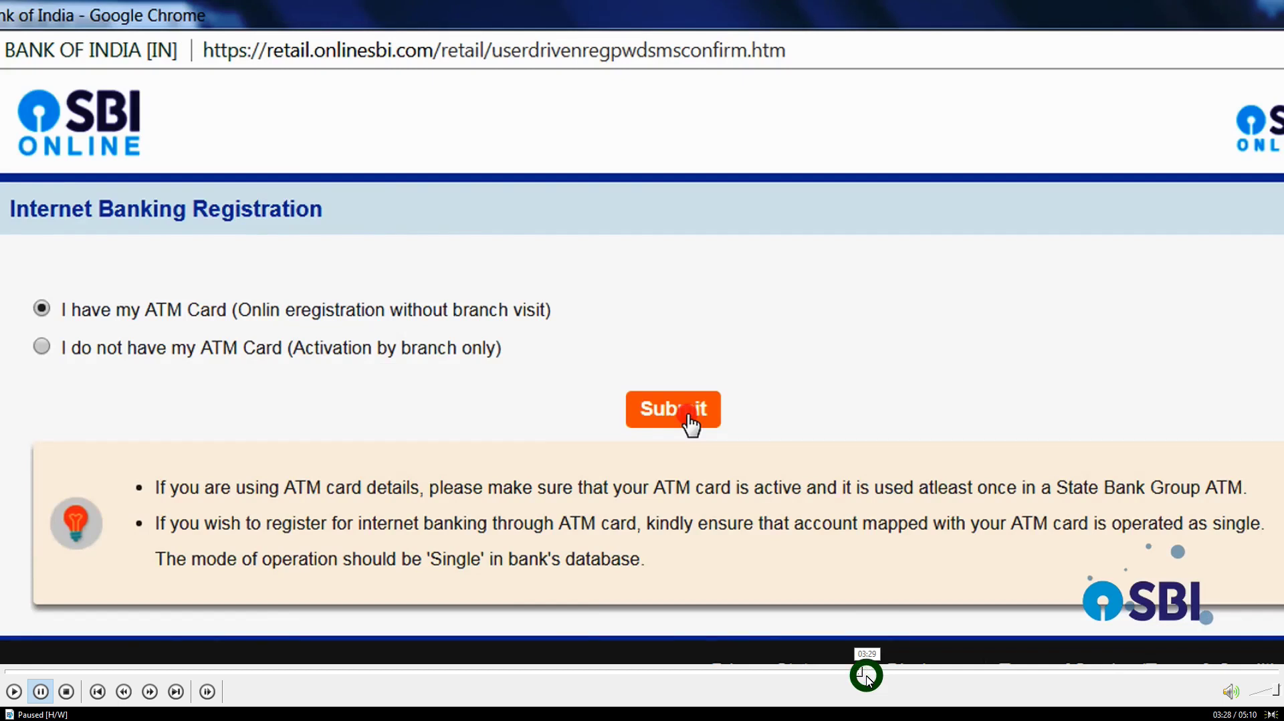
left_click(869, 675)
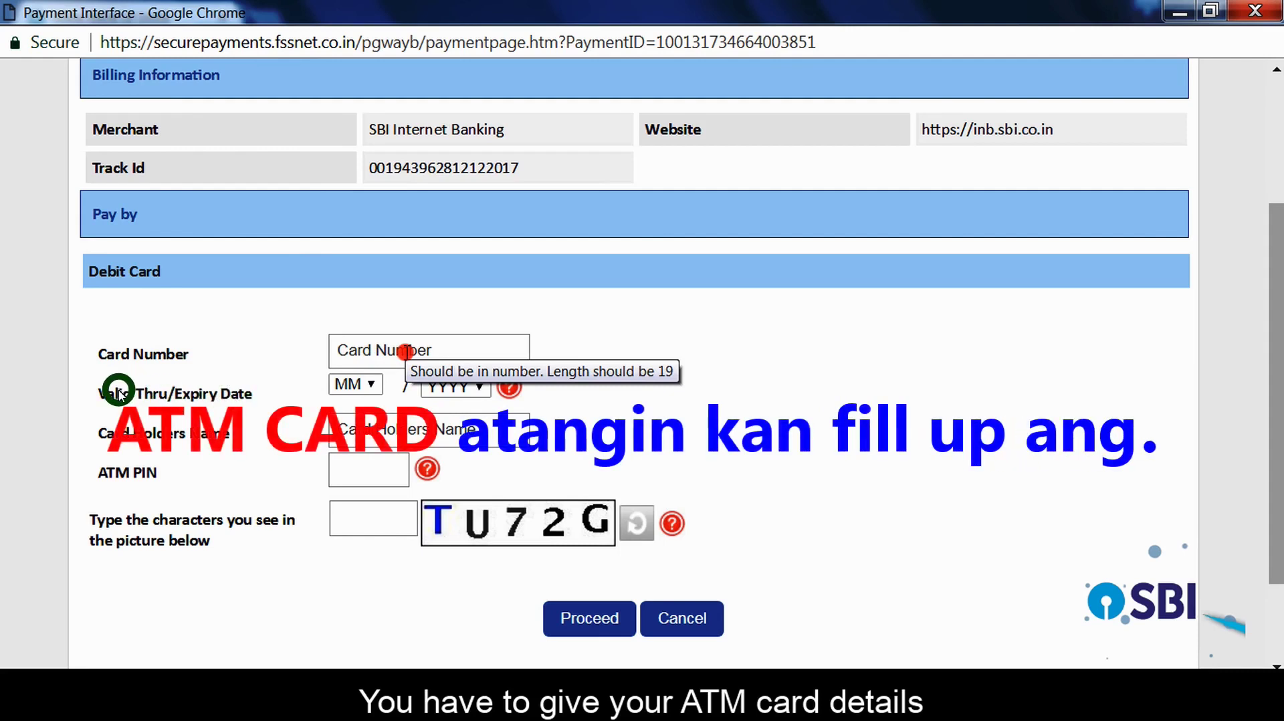
mouse_move(900, 682)
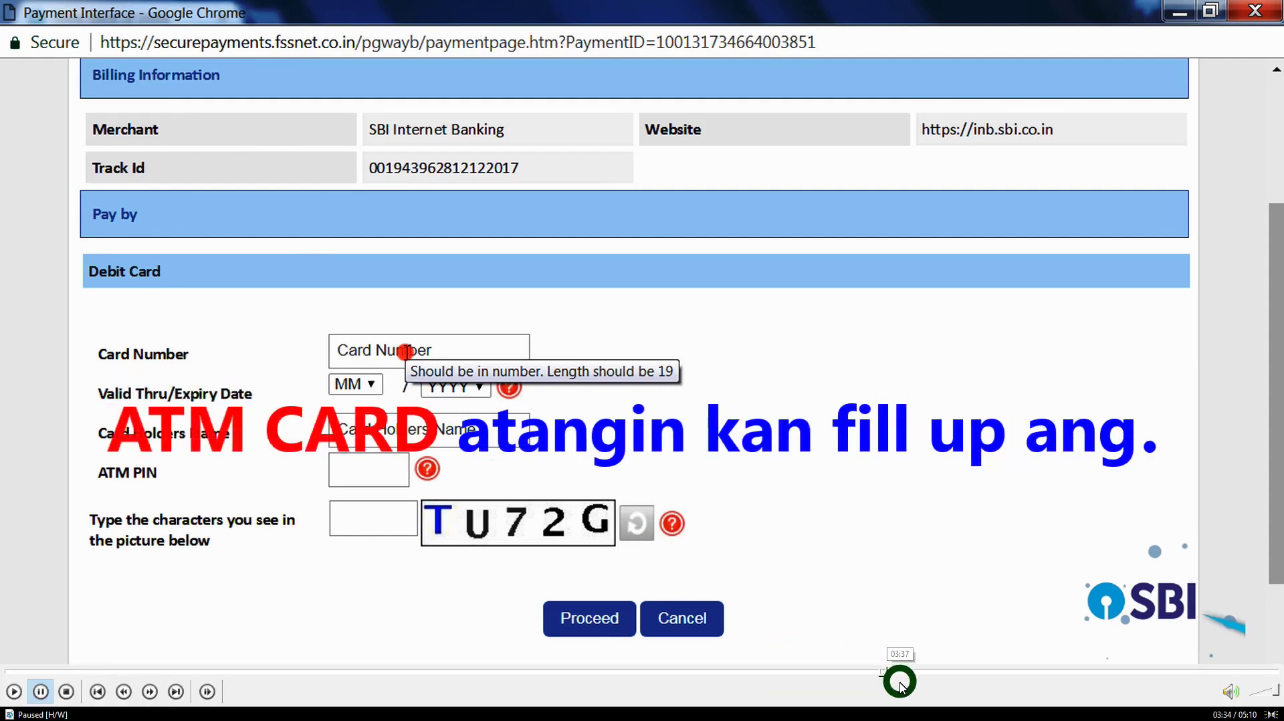
left_click(890, 677)
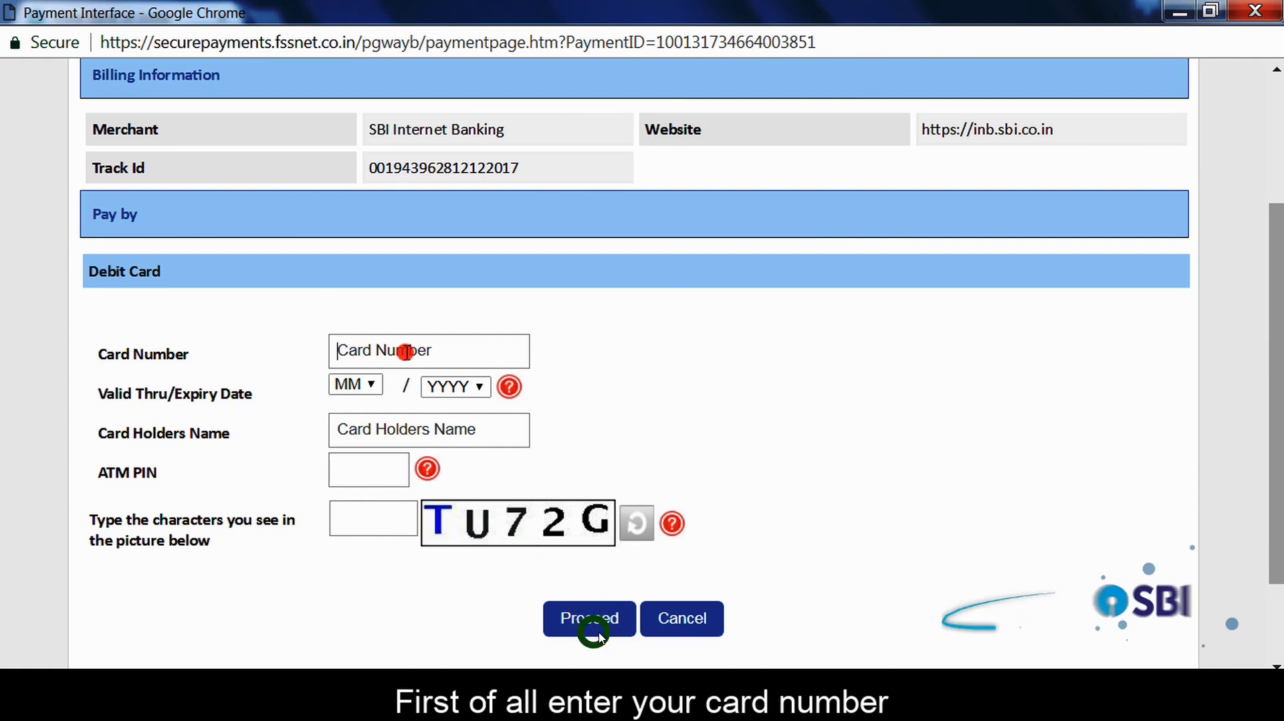
Step: Advance the video through the filled-in debit card form to the Create Own Password page at about 03:54
key("space")
left_click_drag(901, 680, 959, 673)
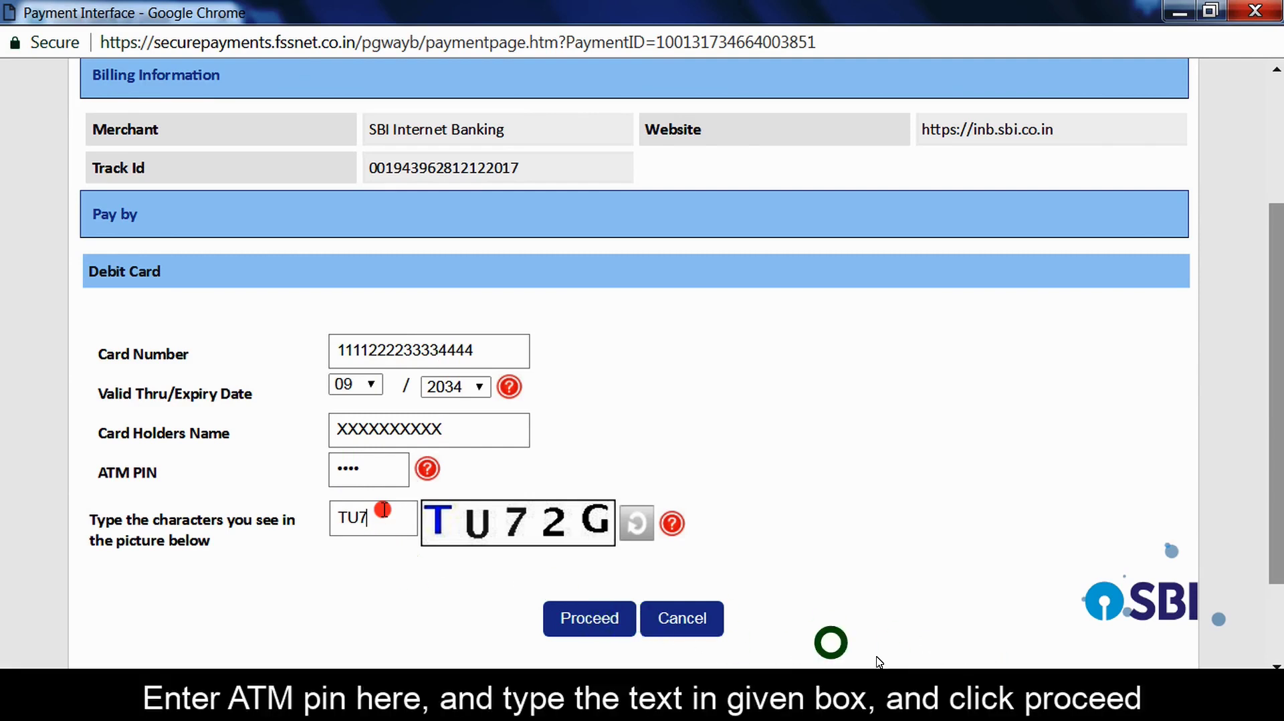
left_click_drag(967, 677, 976, 679)
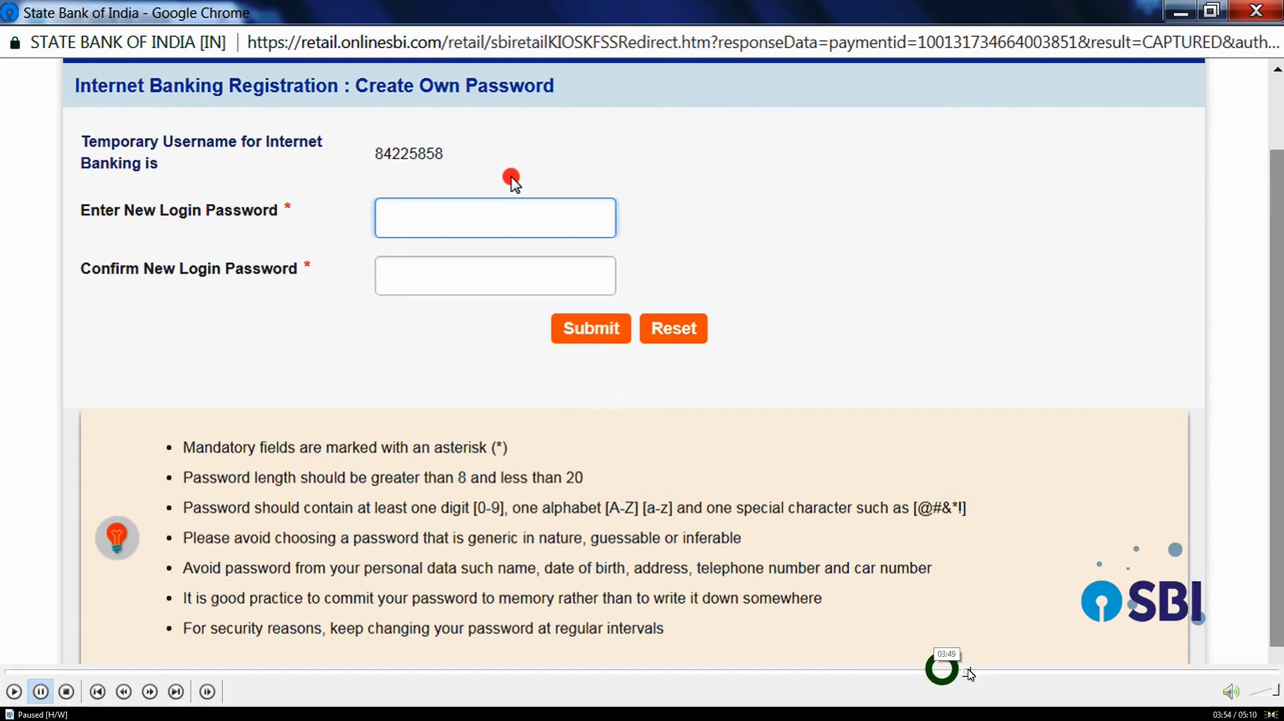
Step: Skip forward through the video's Create Own Password page and its password rules to the confirmed login password entry
left_click(994, 669)
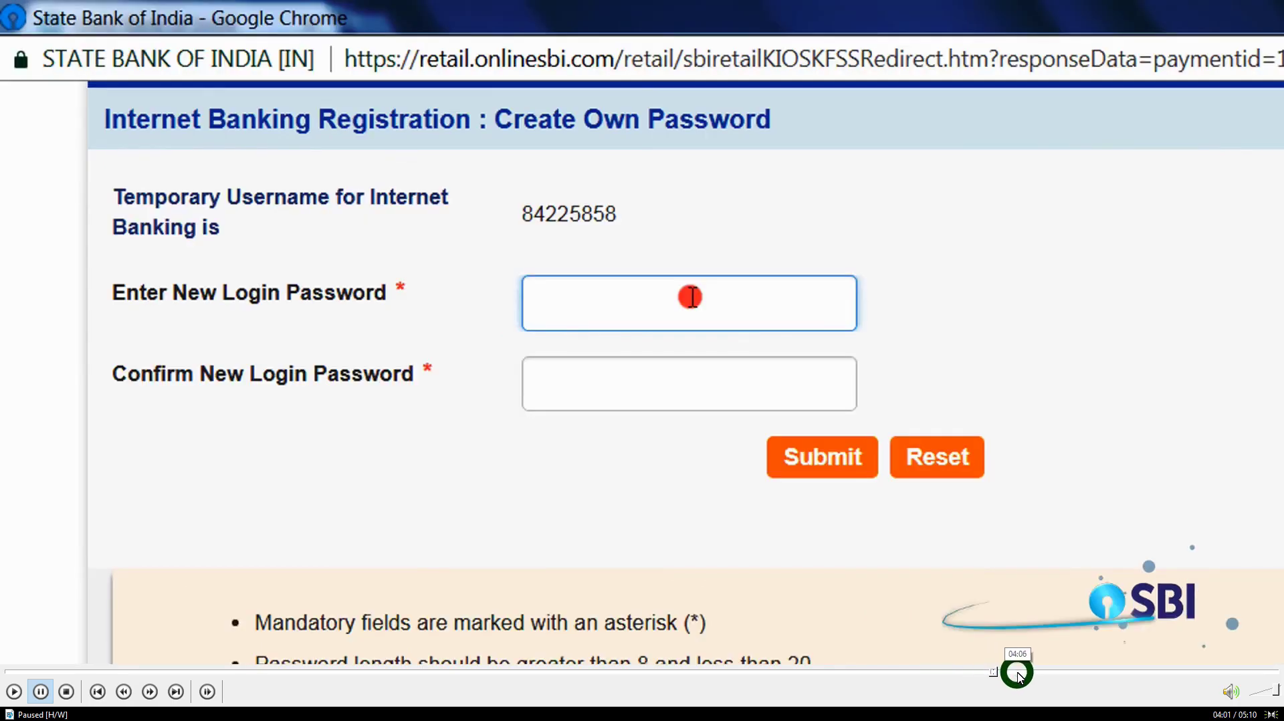
left_click(1017, 671)
left_click(1052, 671)
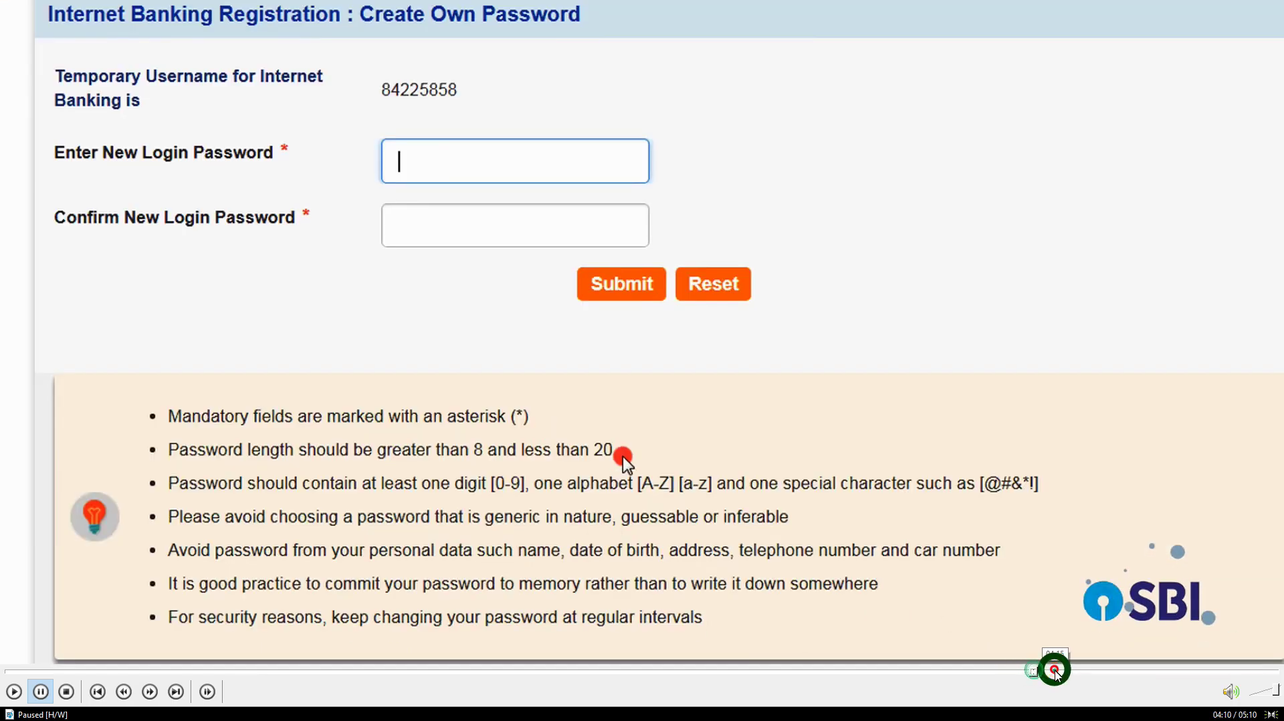
left_click(1078, 671)
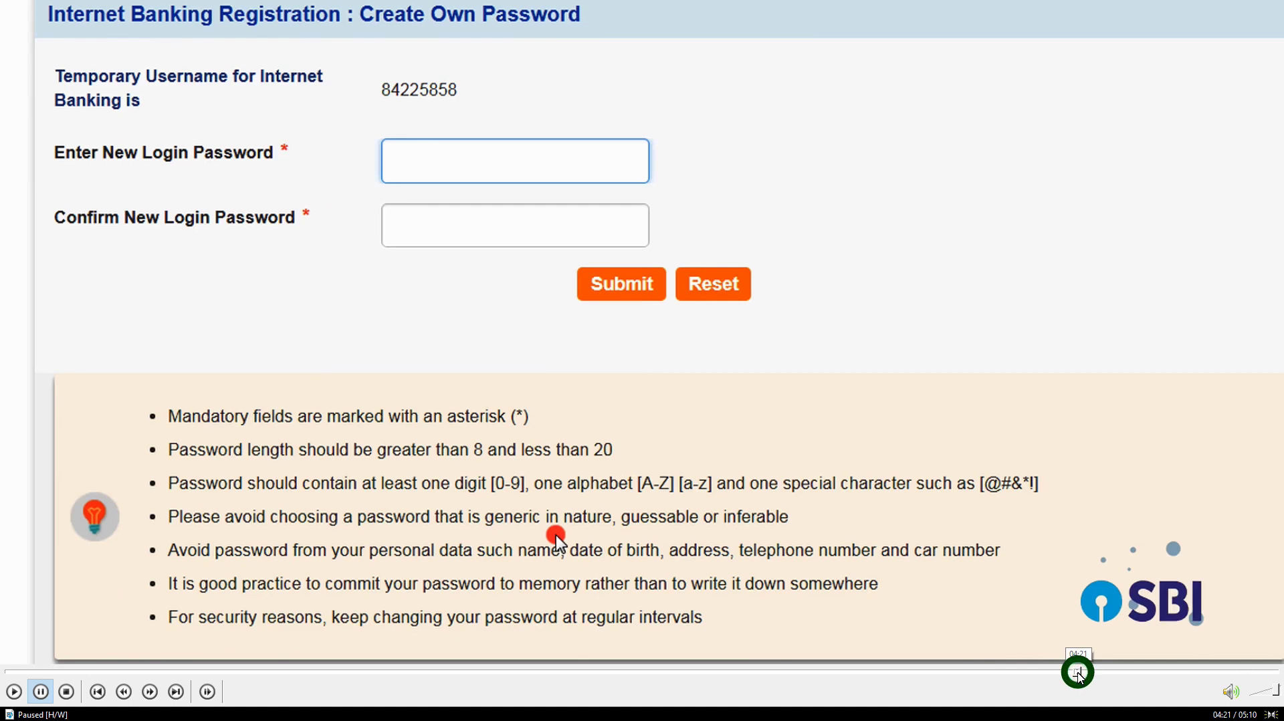
left_click(1101, 672)
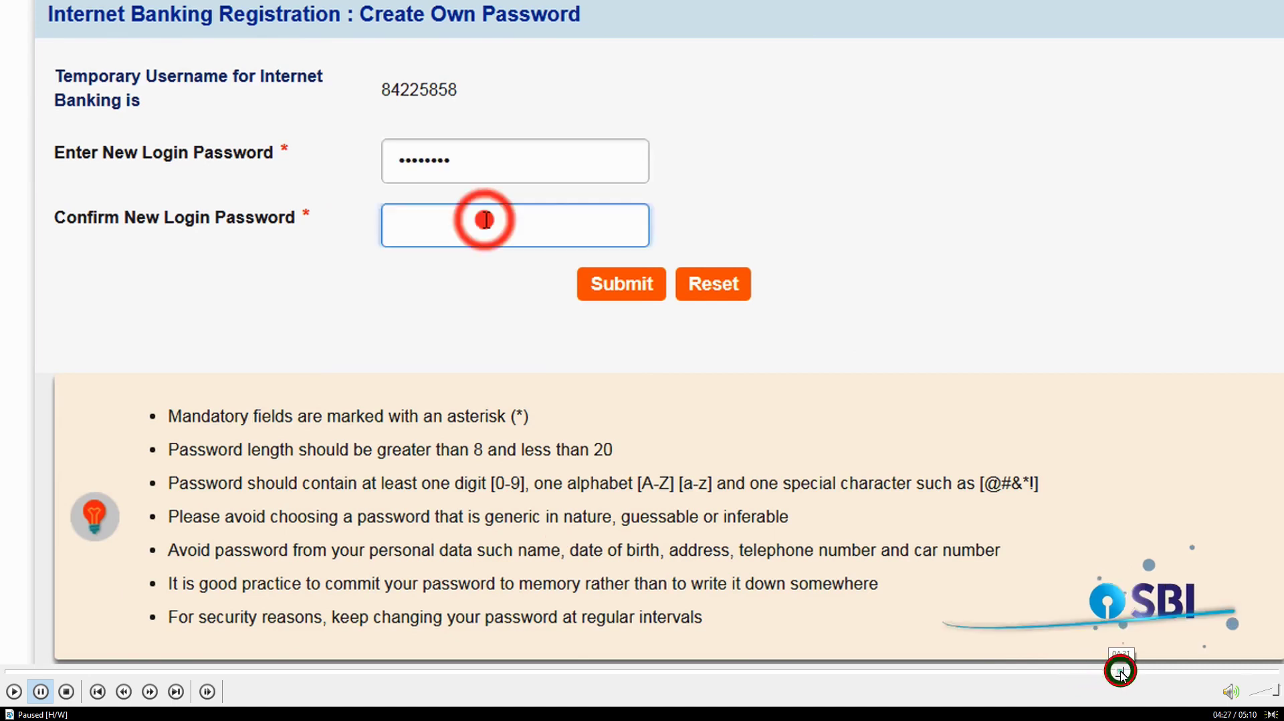
left_click(1120, 671)
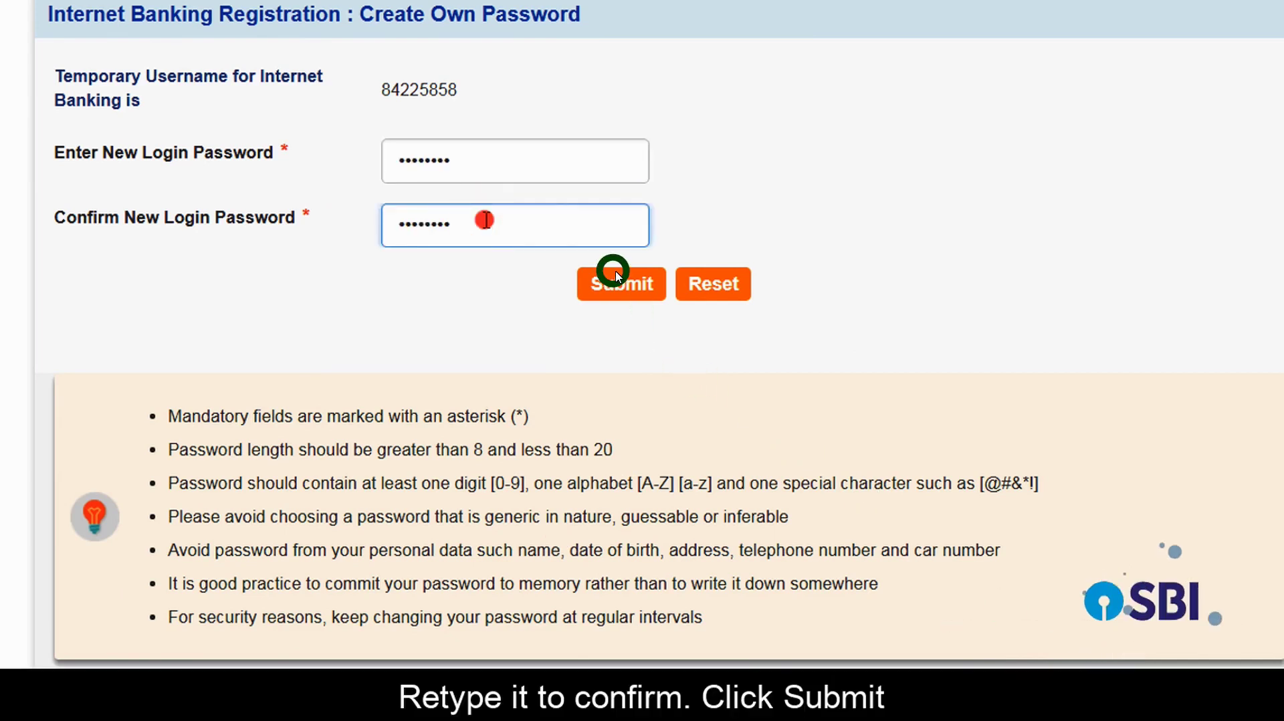
Step: Skip the video to the page reporting successful internet banking registration, alternating between playing and pausing it
left_click(1141, 672)
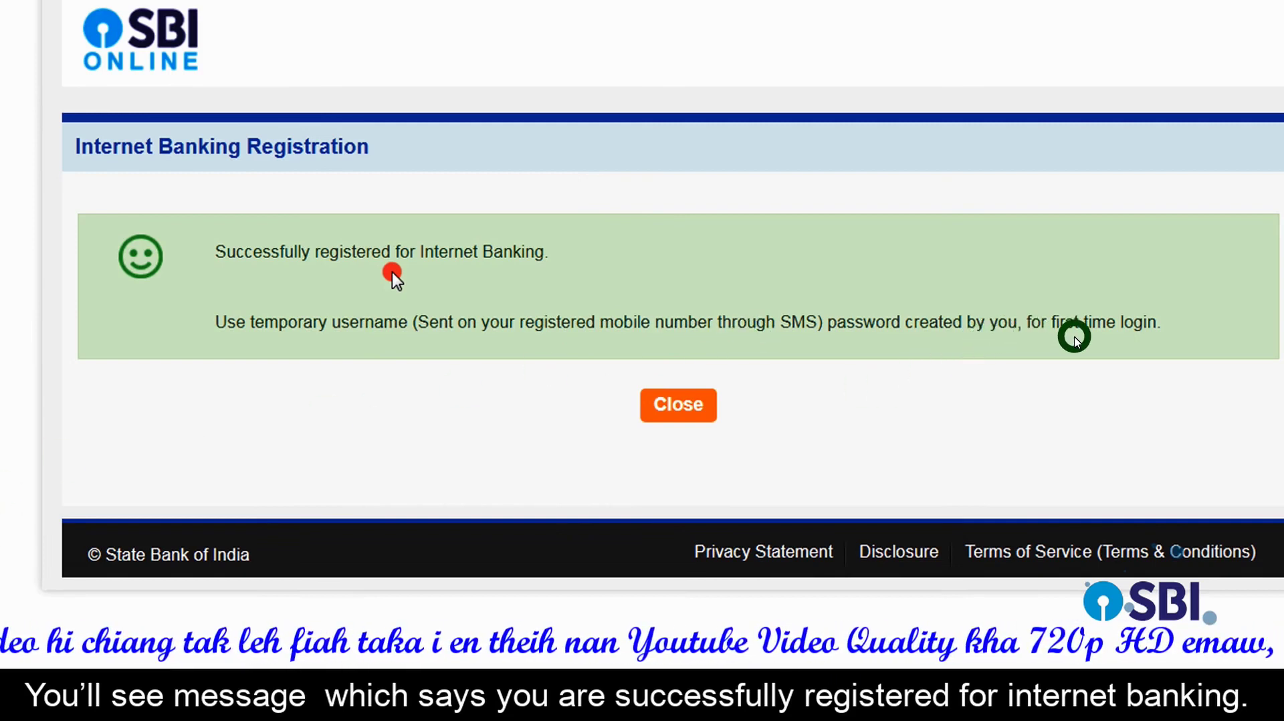
key("space")
key("space")
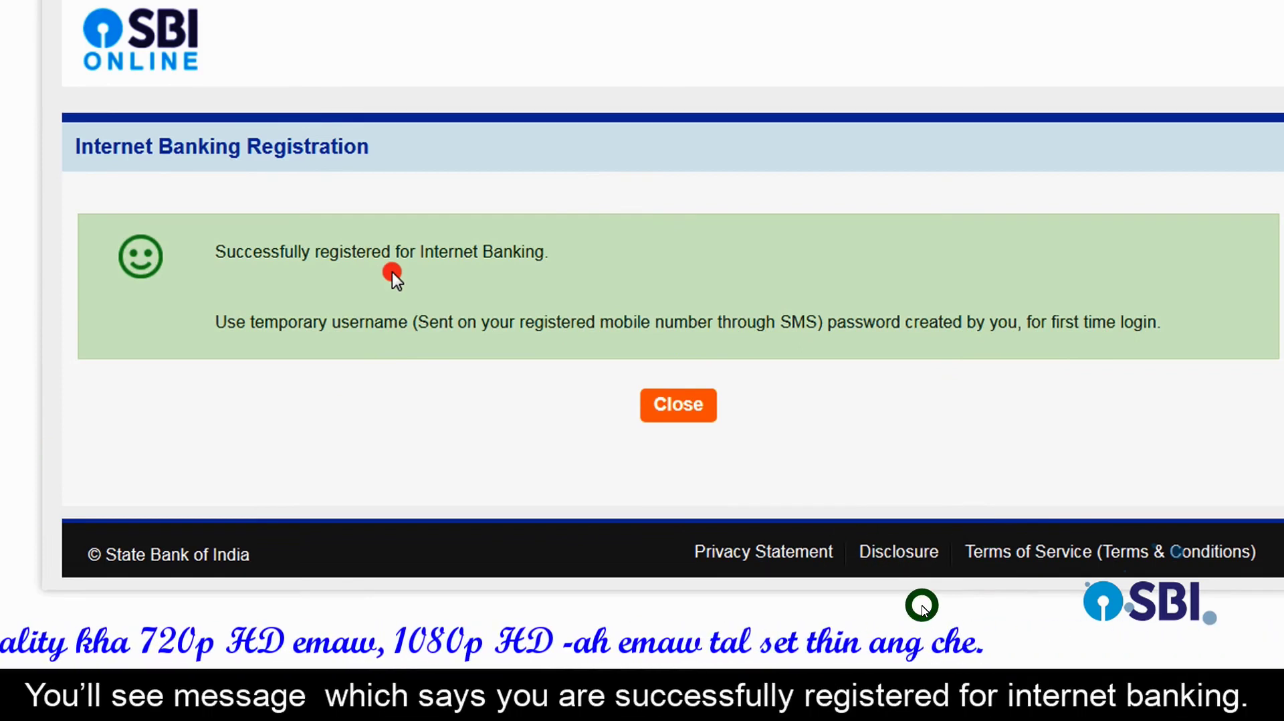
key("space")
key("space")
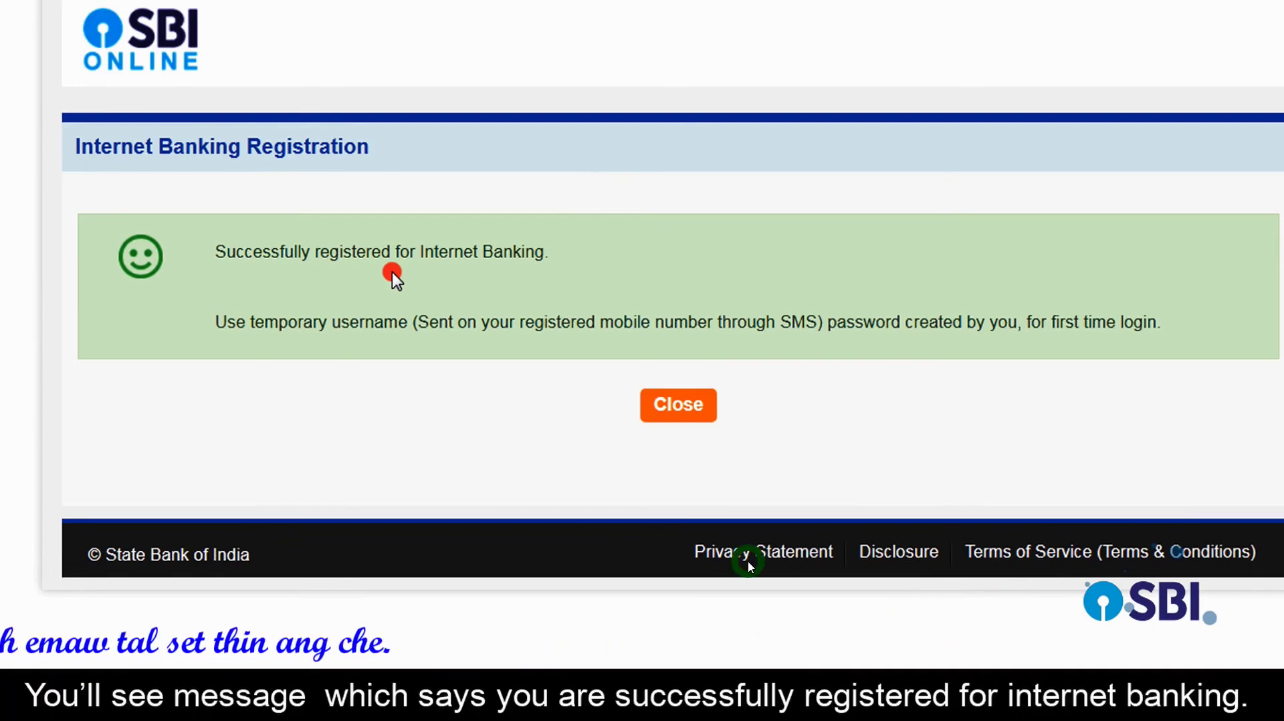
Step: Rewind the video to the password confirmation at about 04:29, and return to the registration success message at about 04:38
mouse_move(1115, 678)
key("space")
left_click(1112, 673)
key("space")
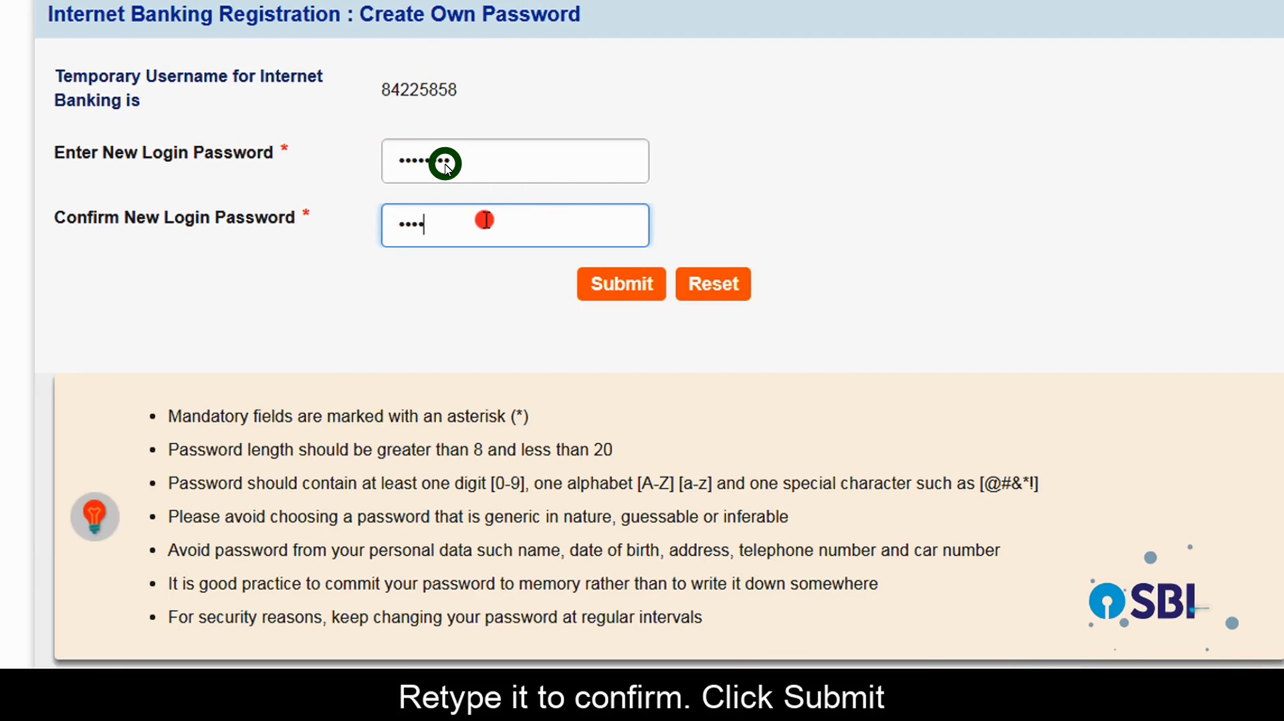
key("space")
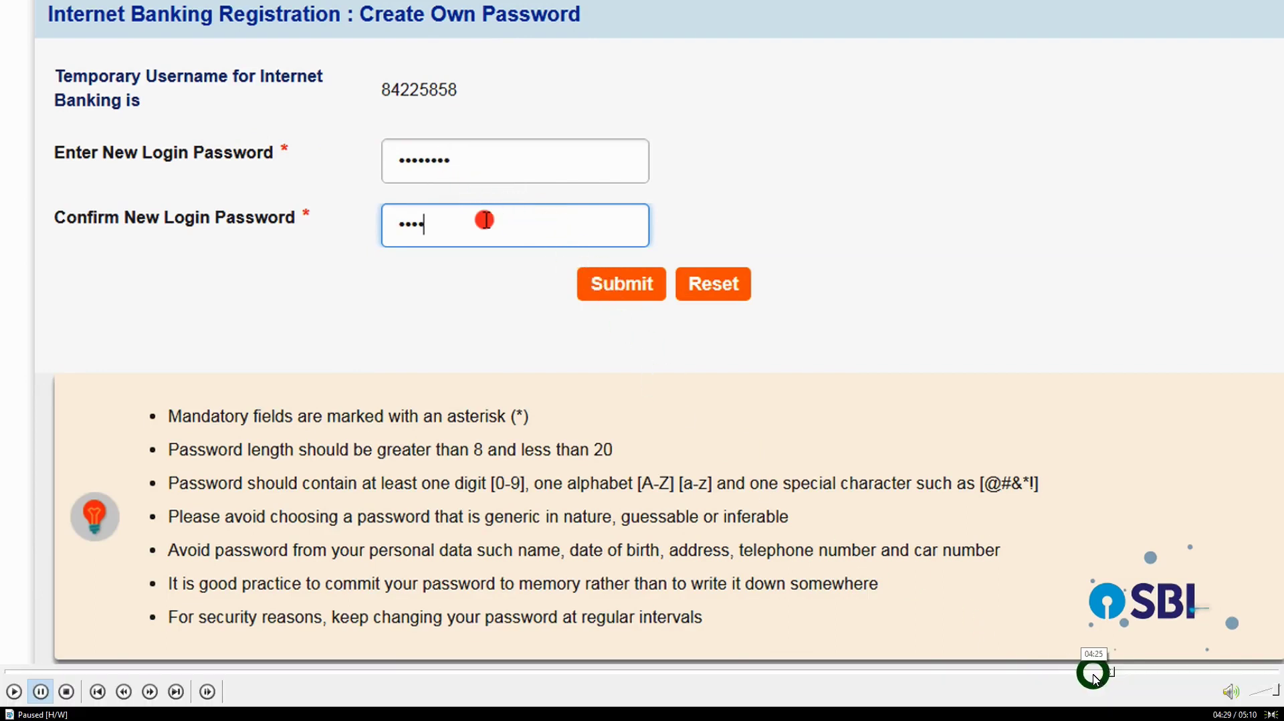
key("space")
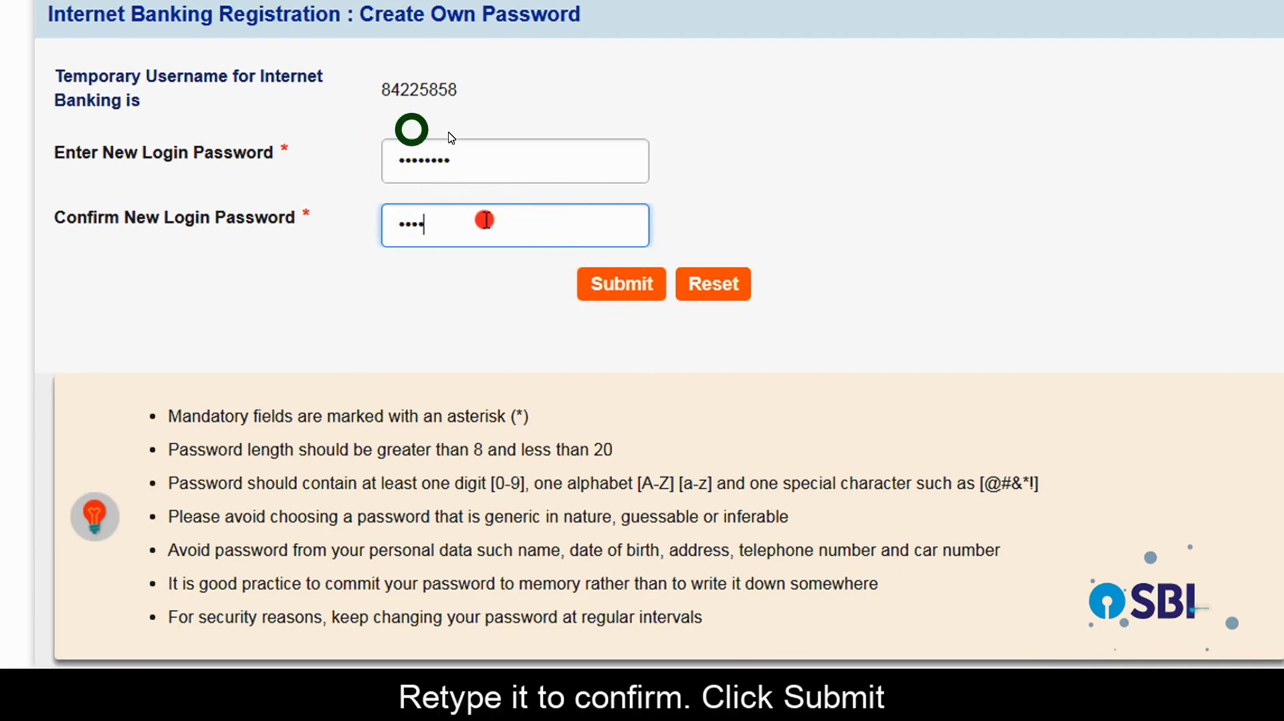
key("space")
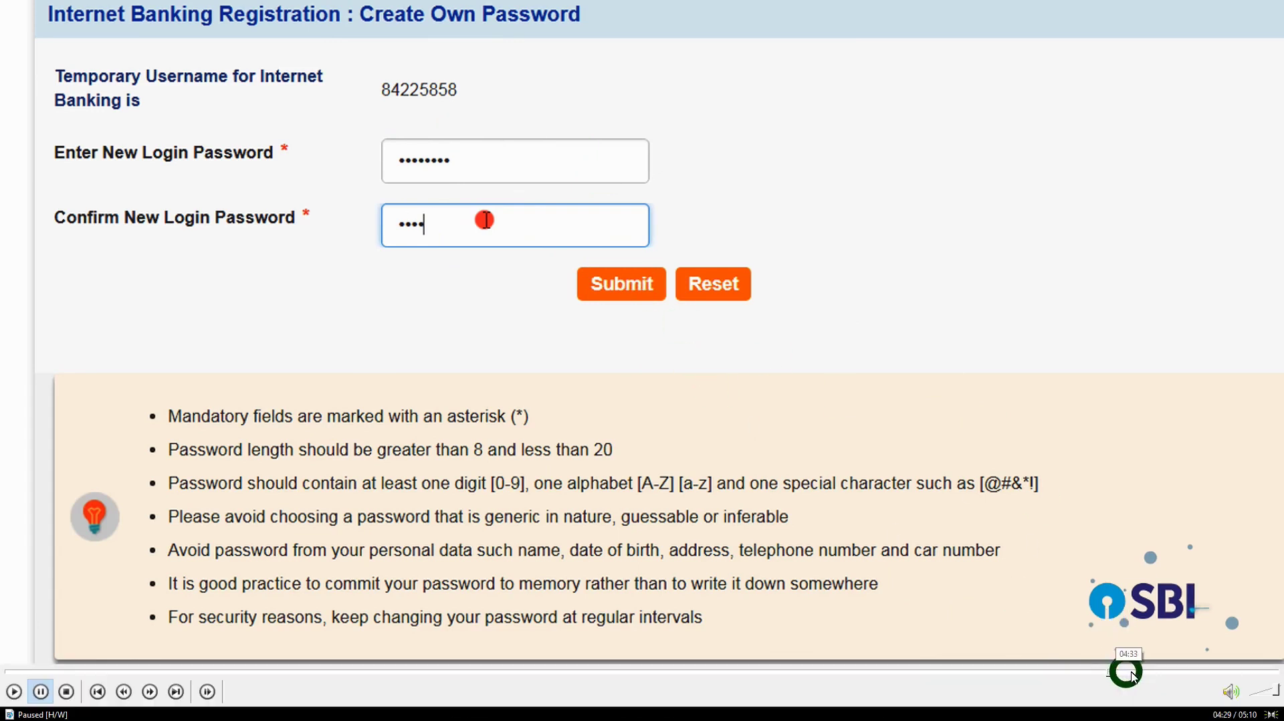
left_click_drag(1136, 675, 1159, 677)
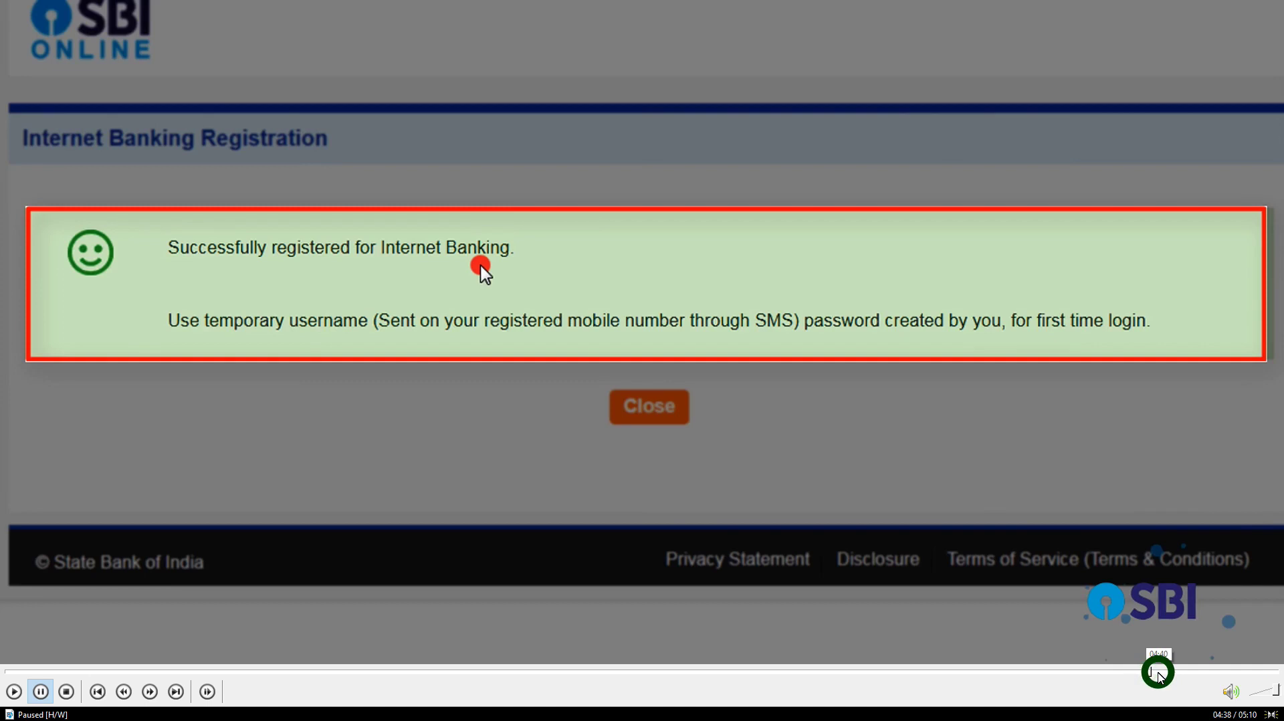
key("space")
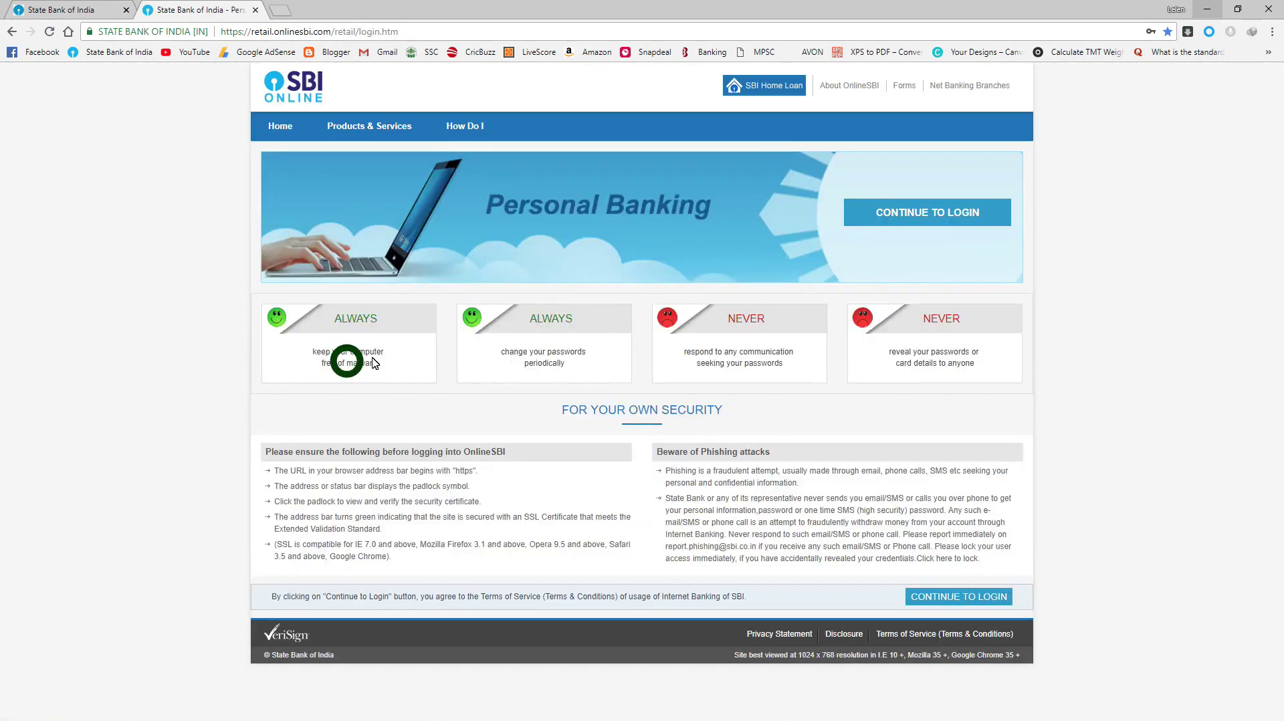
Step: Continue from the Personal Banking page to the OnlineSBI login form and restore the browser window to its smaller size
left_click(913, 212)
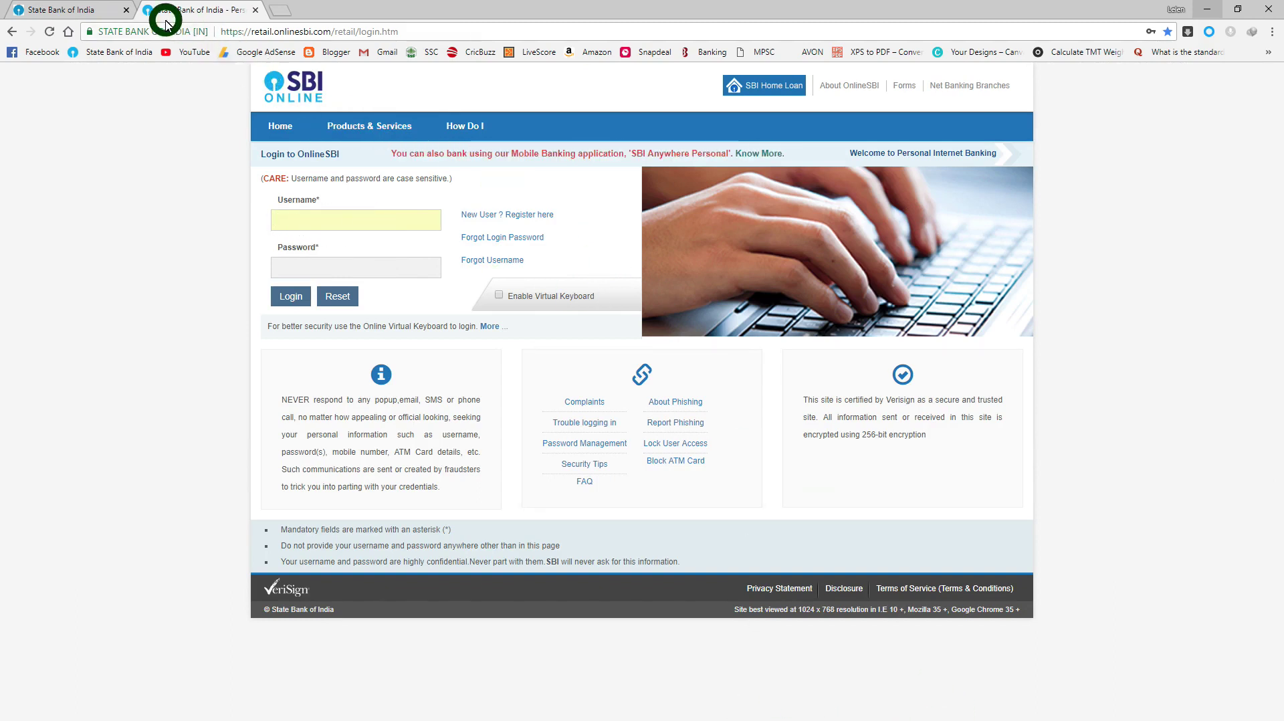
left_click(1236, 10)
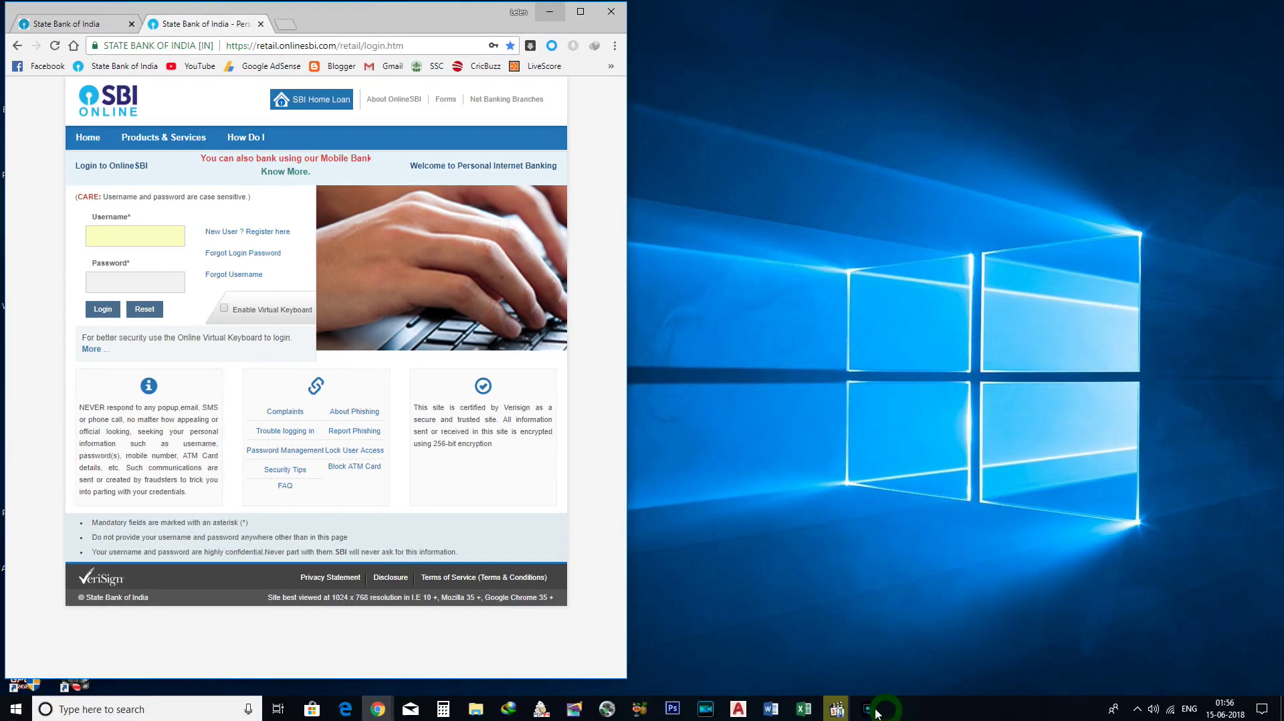
Step: Switch to the media player, rewind to about 04:33 to show the temporary username and new password, and return to the login form
left_click(837, 713)
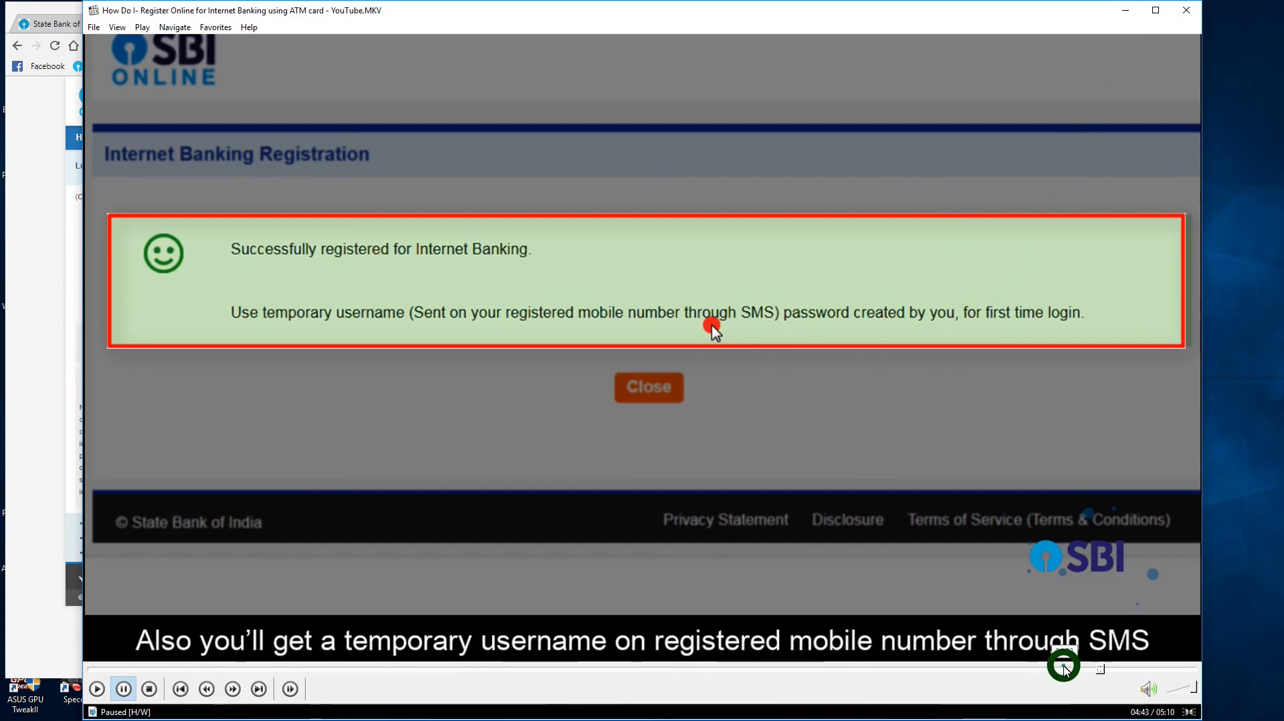
left_click(1062, 665)
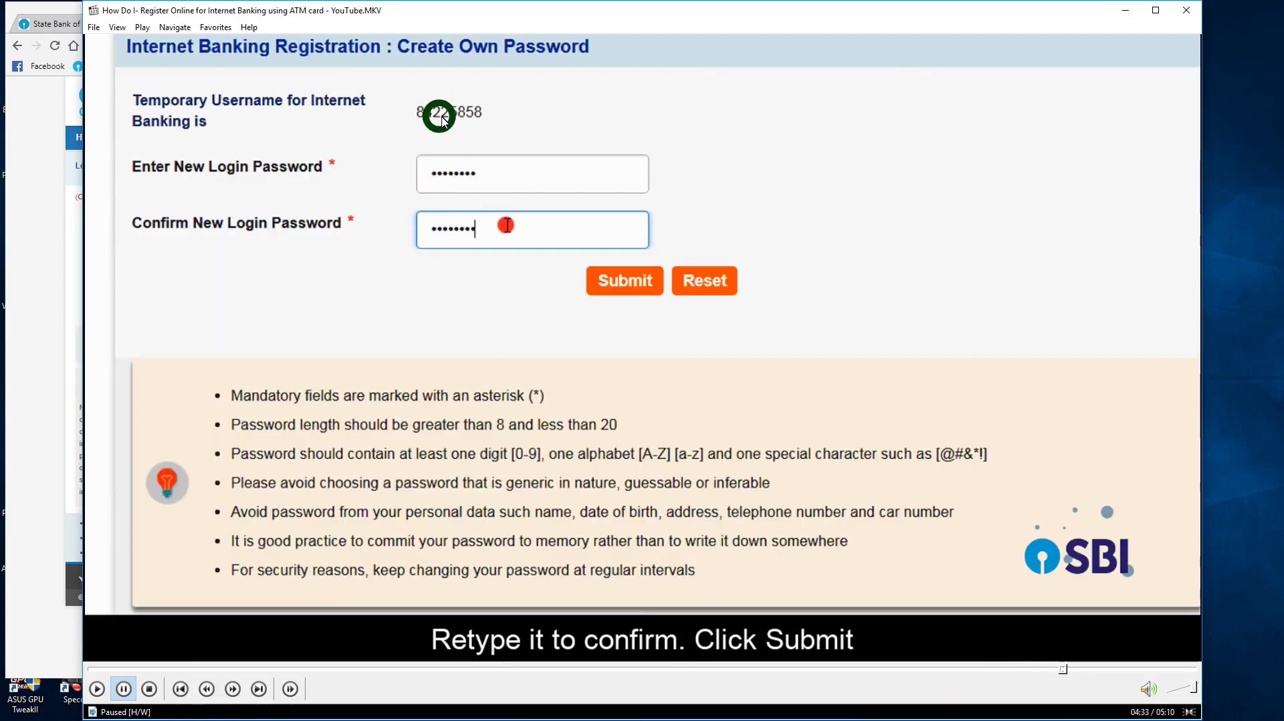
left_click(1125, 10)
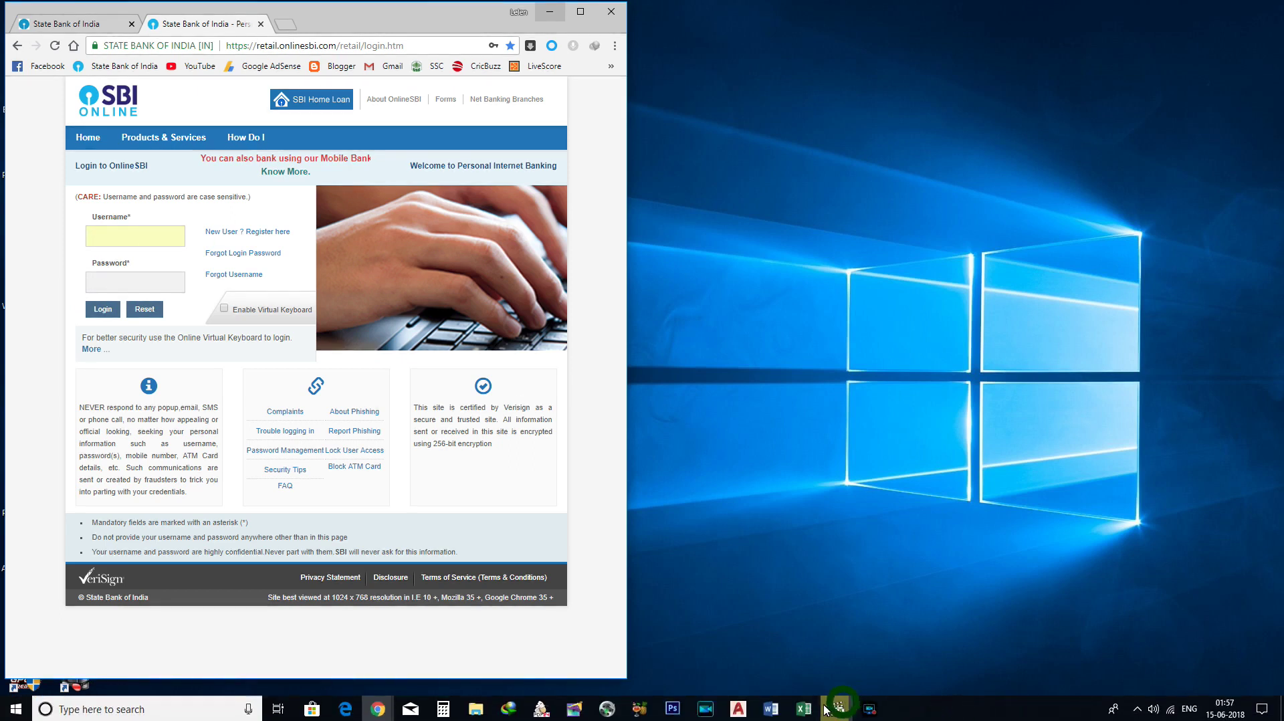
left_click(834, 710)
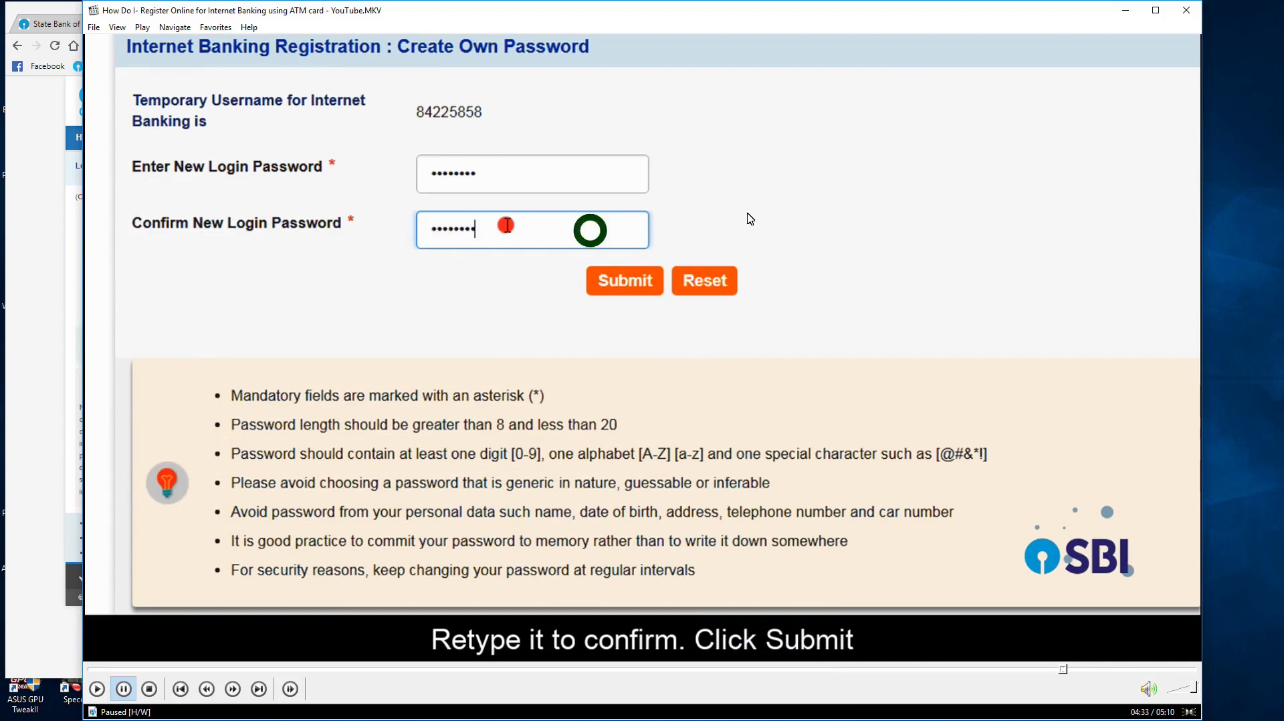
left_click(1133, 14)
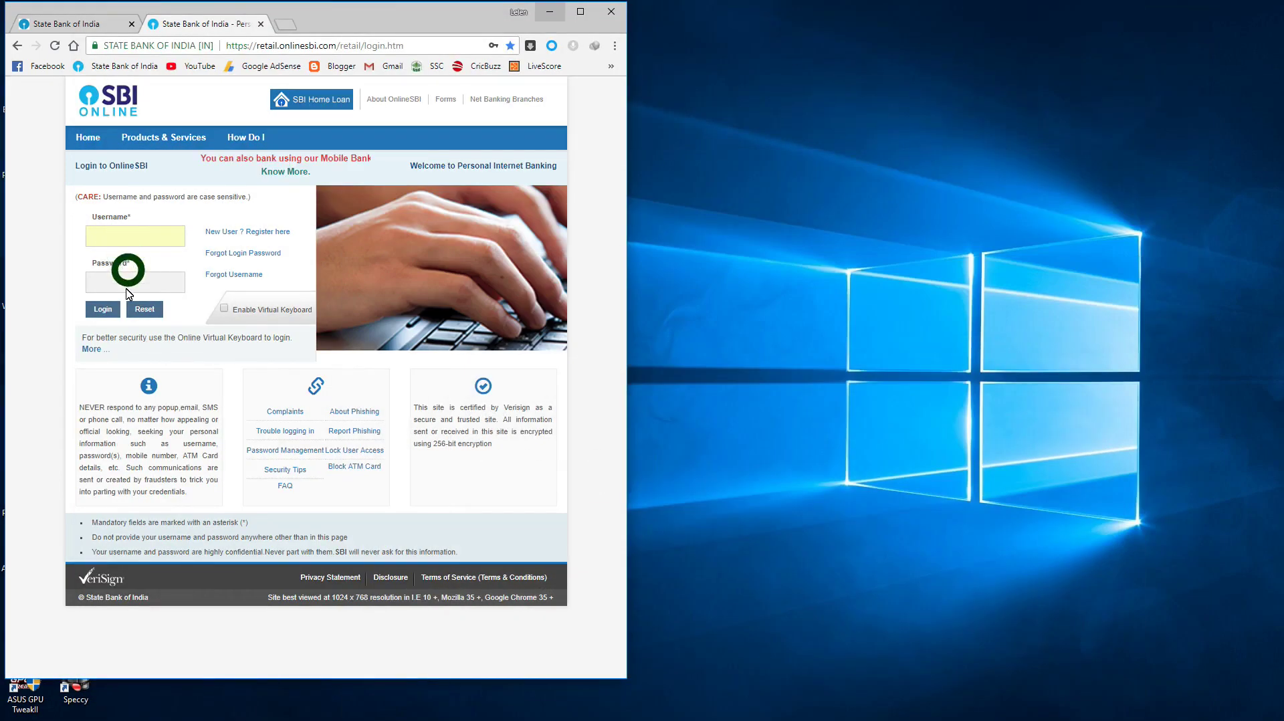